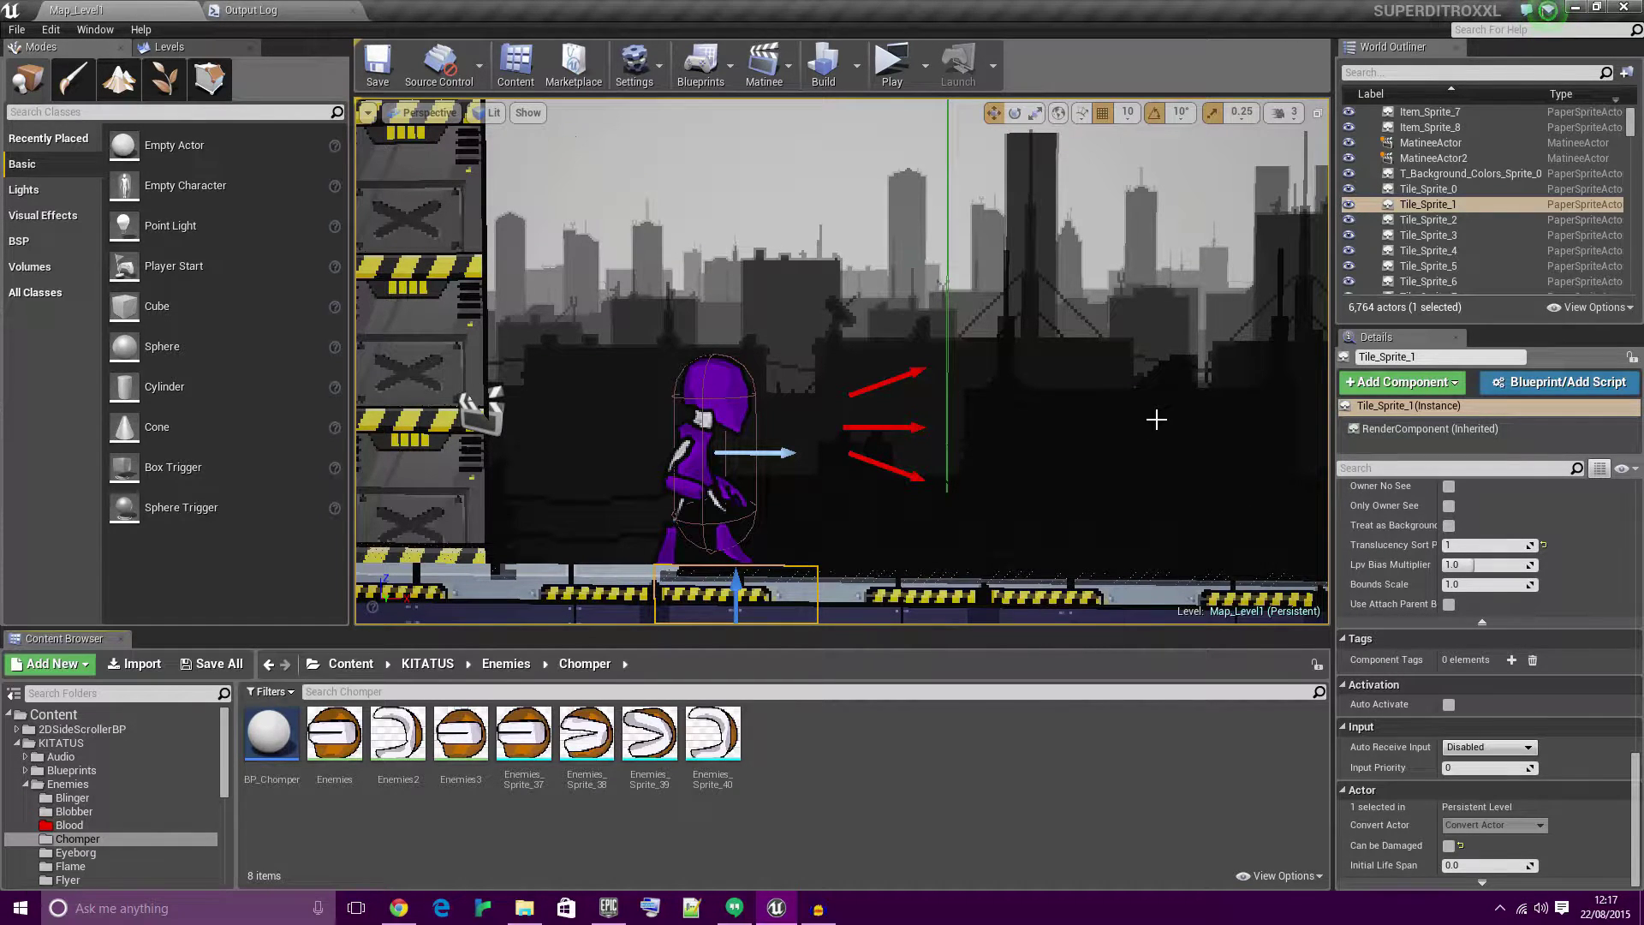
# Pan the viewport across the character and floor tiles.
pyautogui.moveTo(1134, 404); pyautogui.dragTo(1165, 463, button='middle')
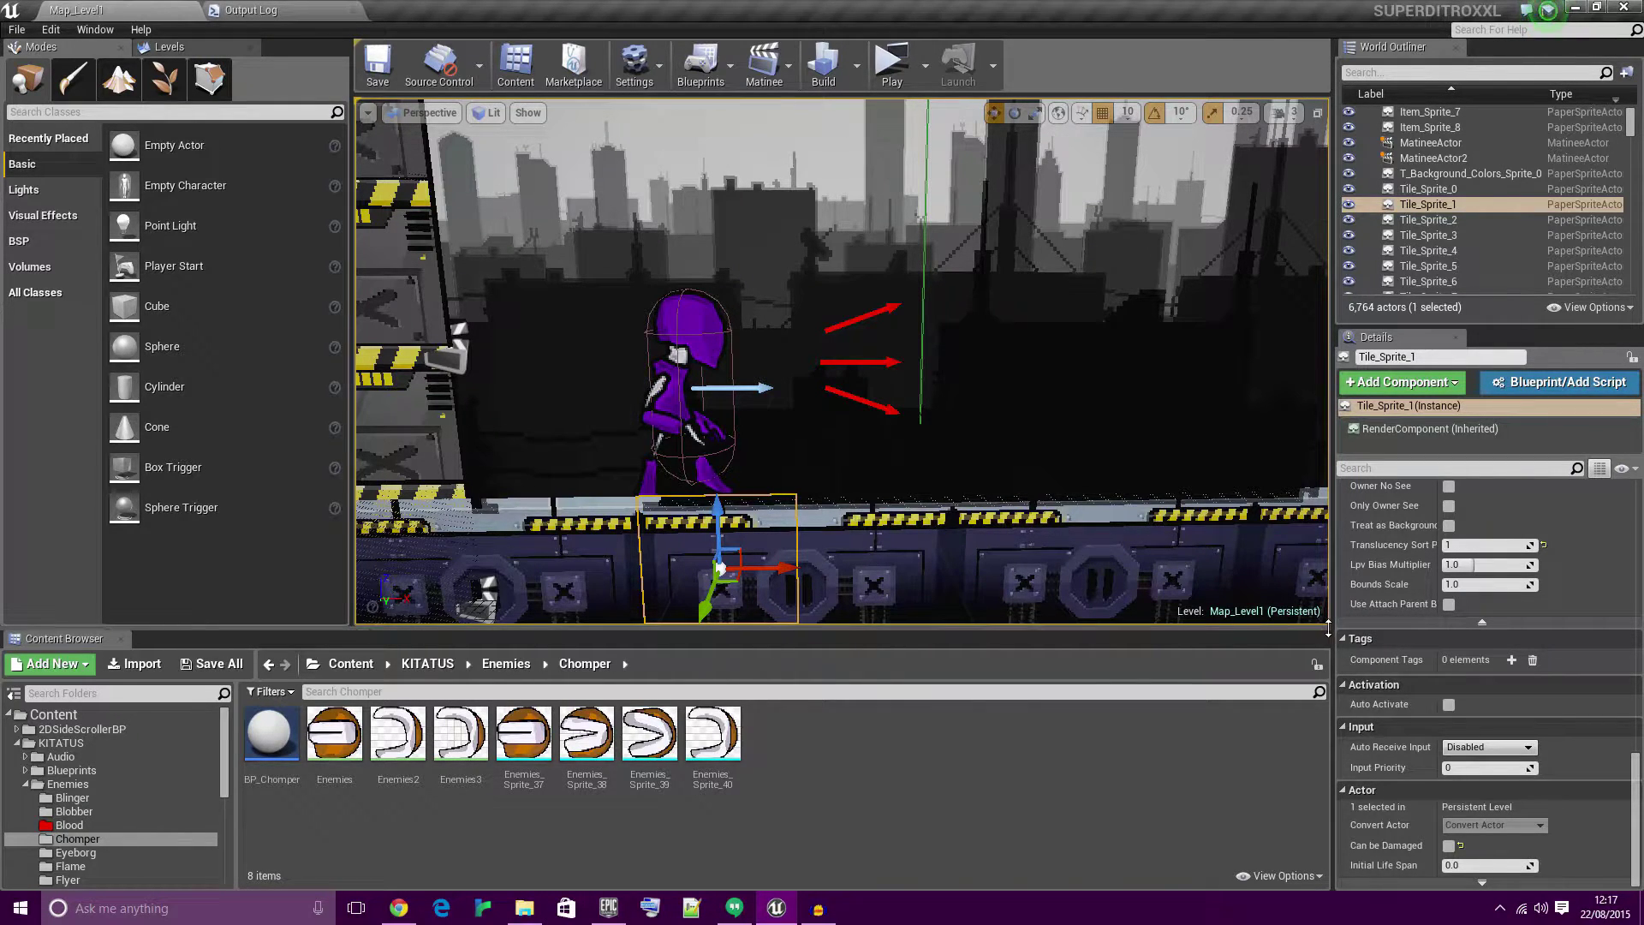
# Enlarge the level viewport and zoom in on where the background overlaps the floor tile.
pyautogui.moveTo(1329, 628); pyautogui.dragTo(1407, 644)
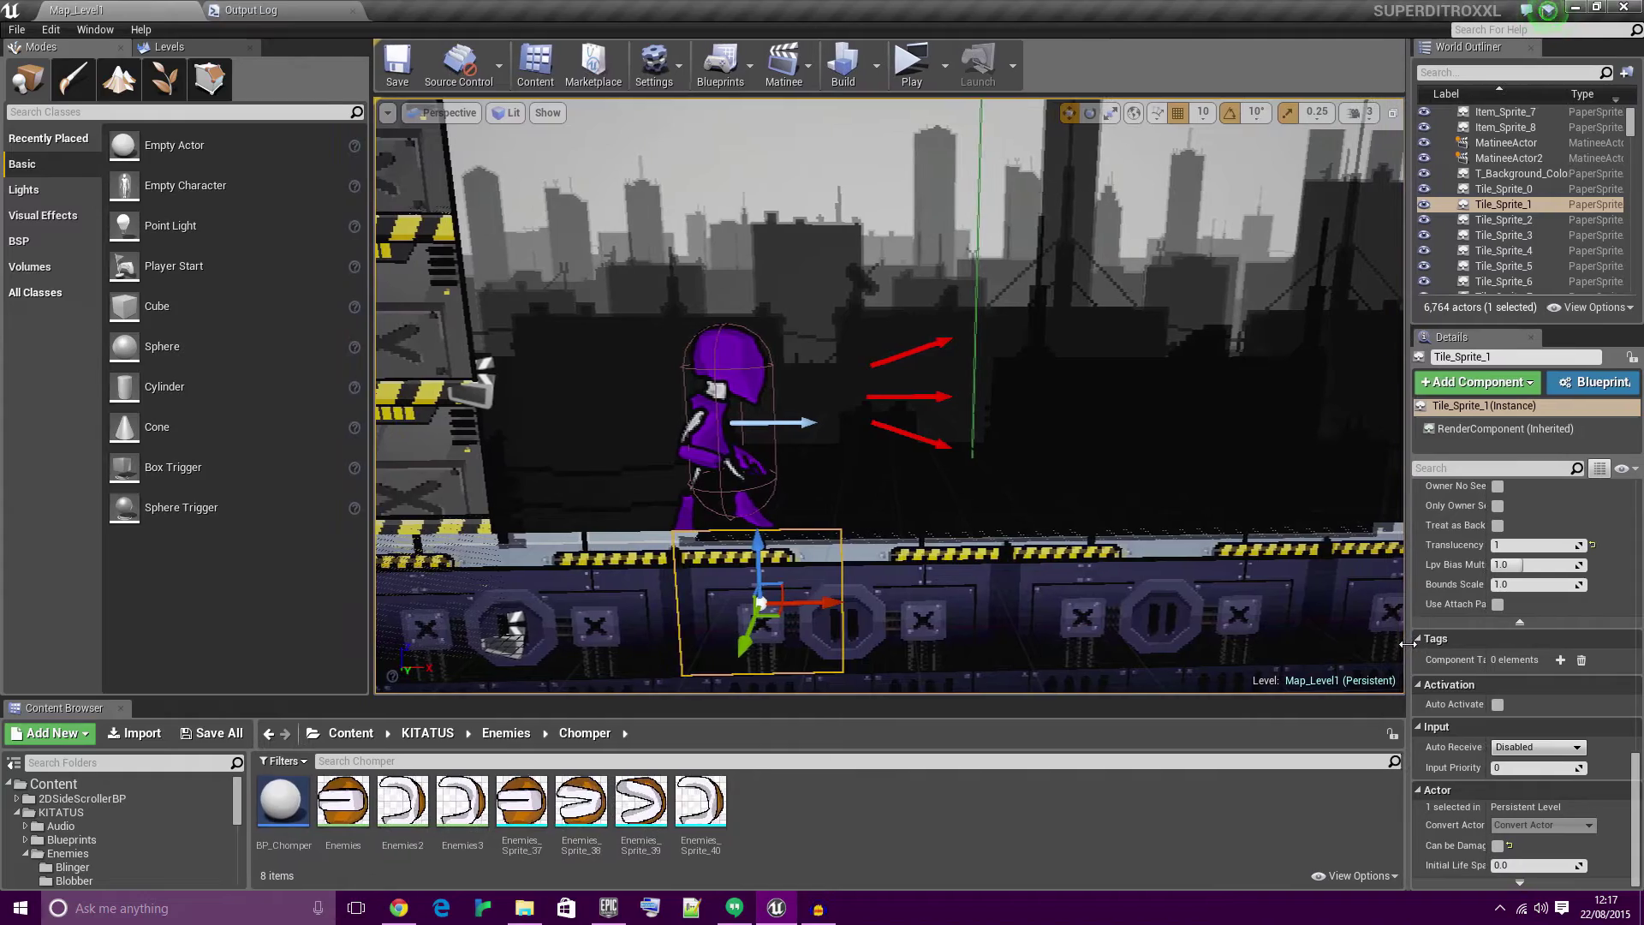
pyautogui.moveTo(1028, 514); pyautogui.dragTo(1006, 521, button='right')
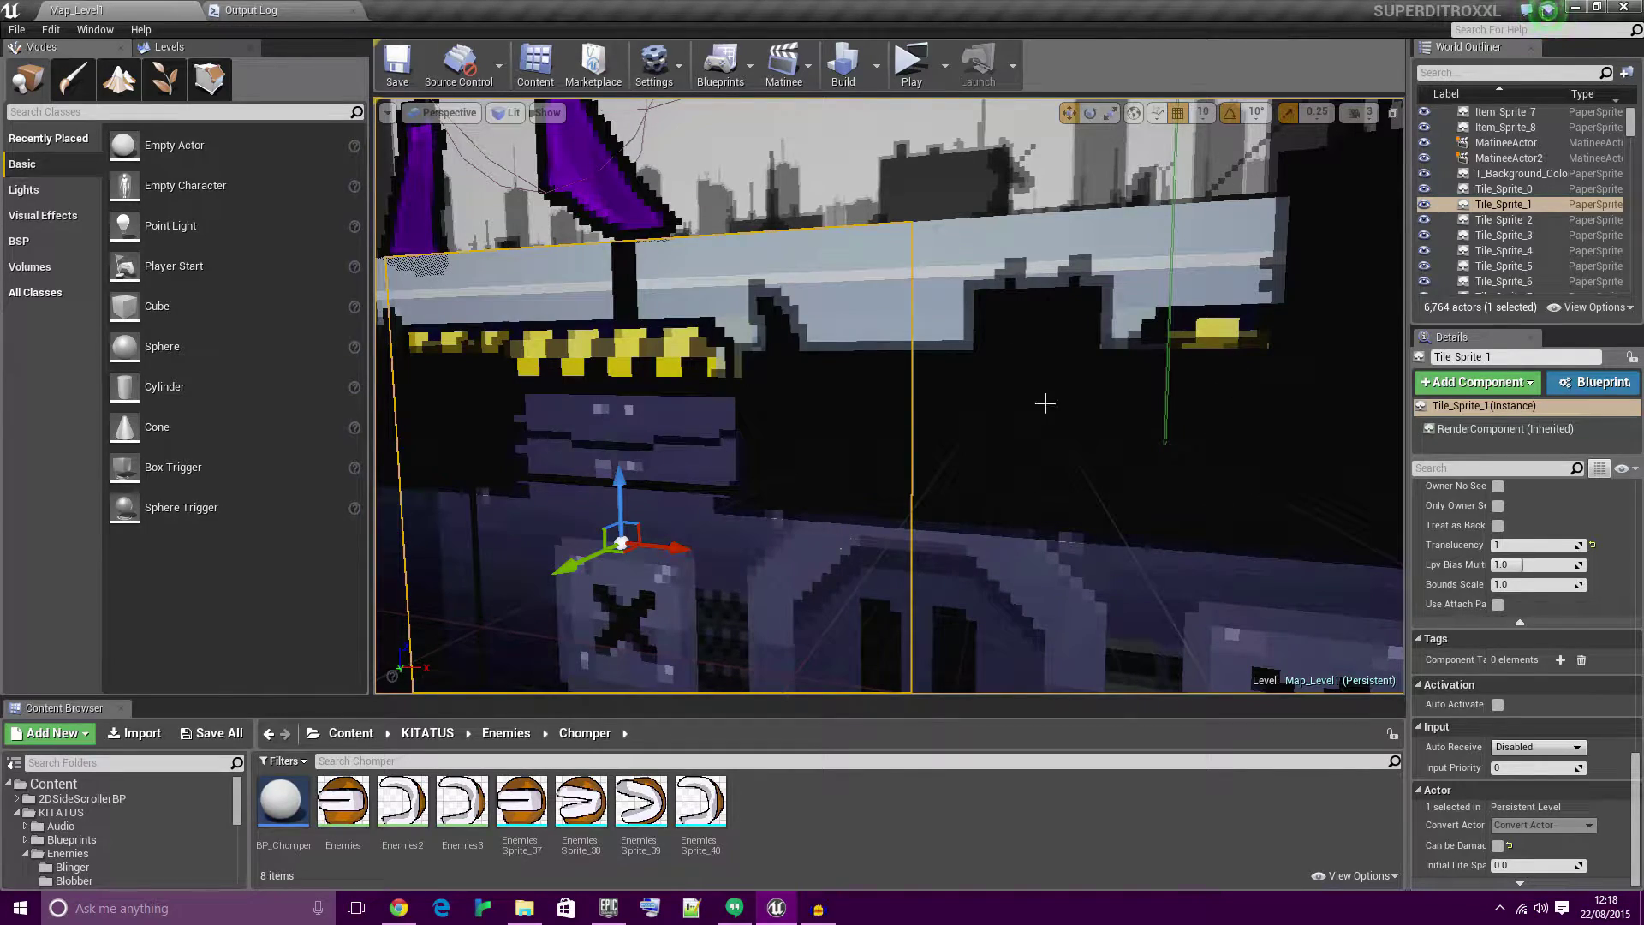
pyautogui.moveTo(1045, 404); pyautogui.dragTo(891, 375, button='right')
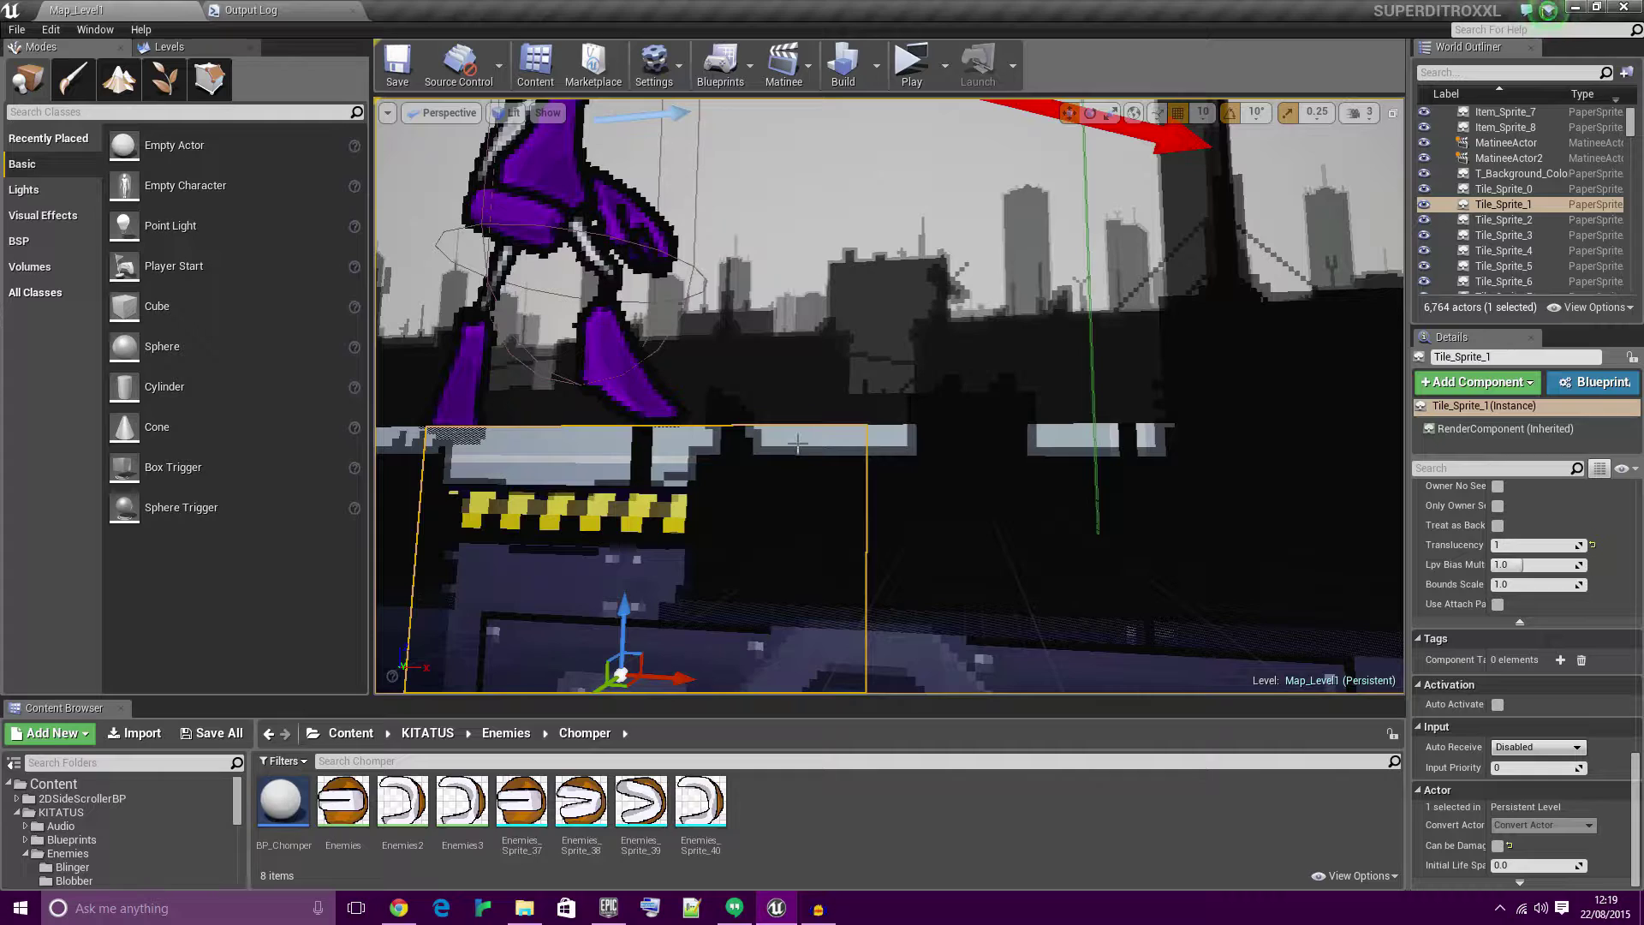
# Bring the character and floor back into view and select the BP_BG background actor.
pyautogui.scroll(-3, 768, 403)
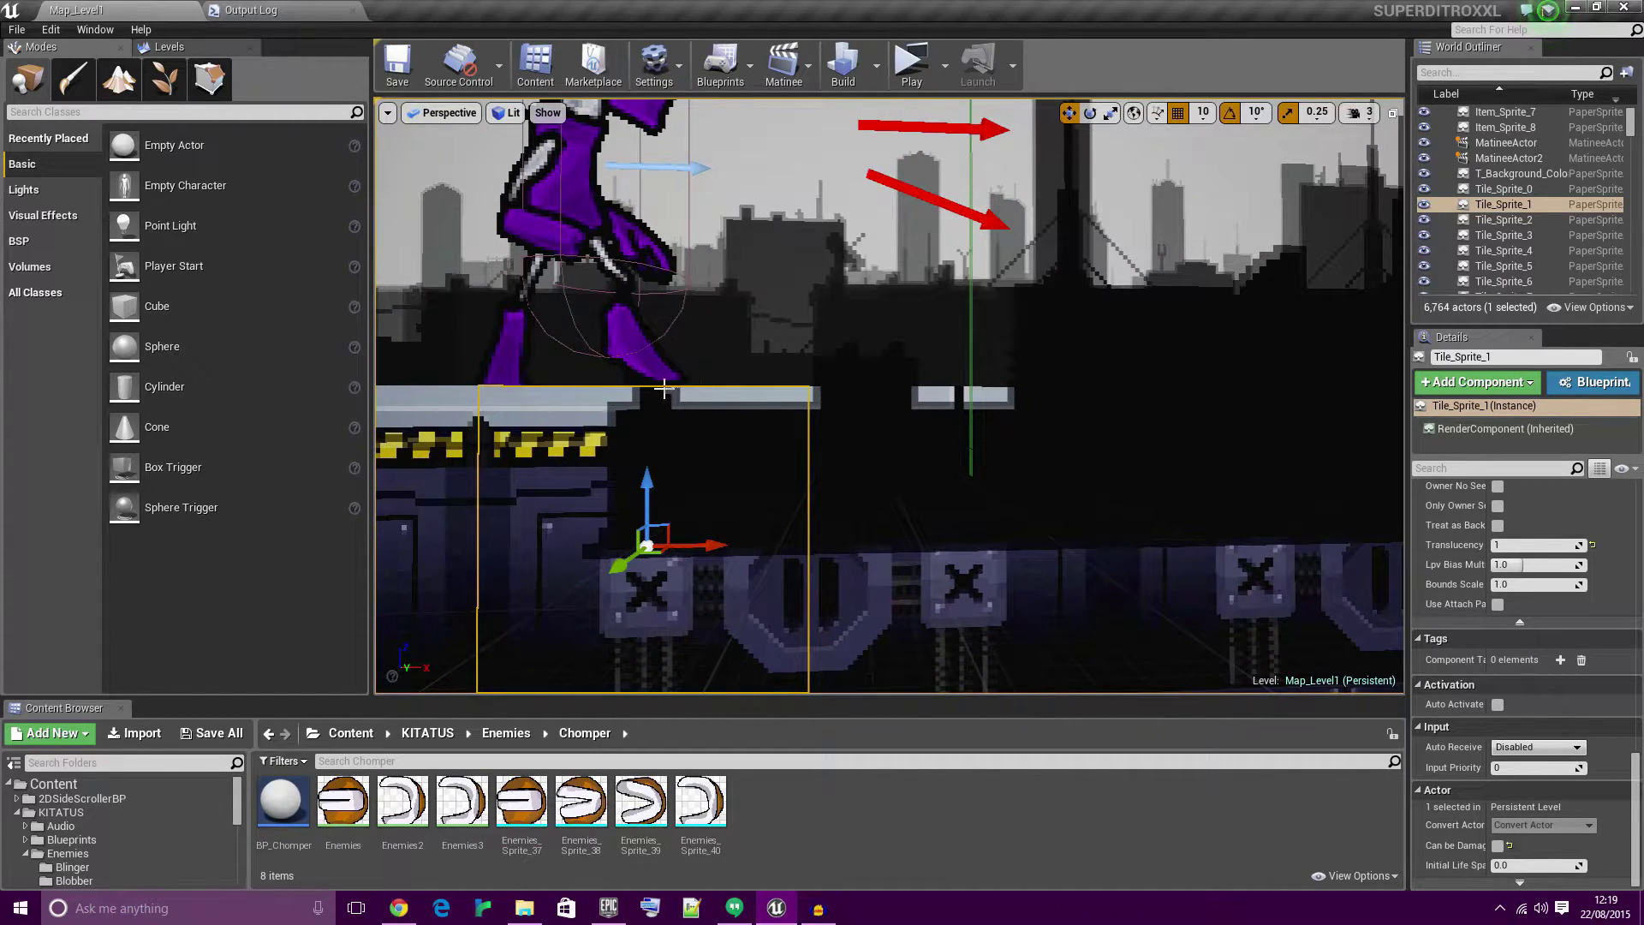
pyautogui.moveTo(664, 390); pyautogui.dragTo(797, 466, button='right')
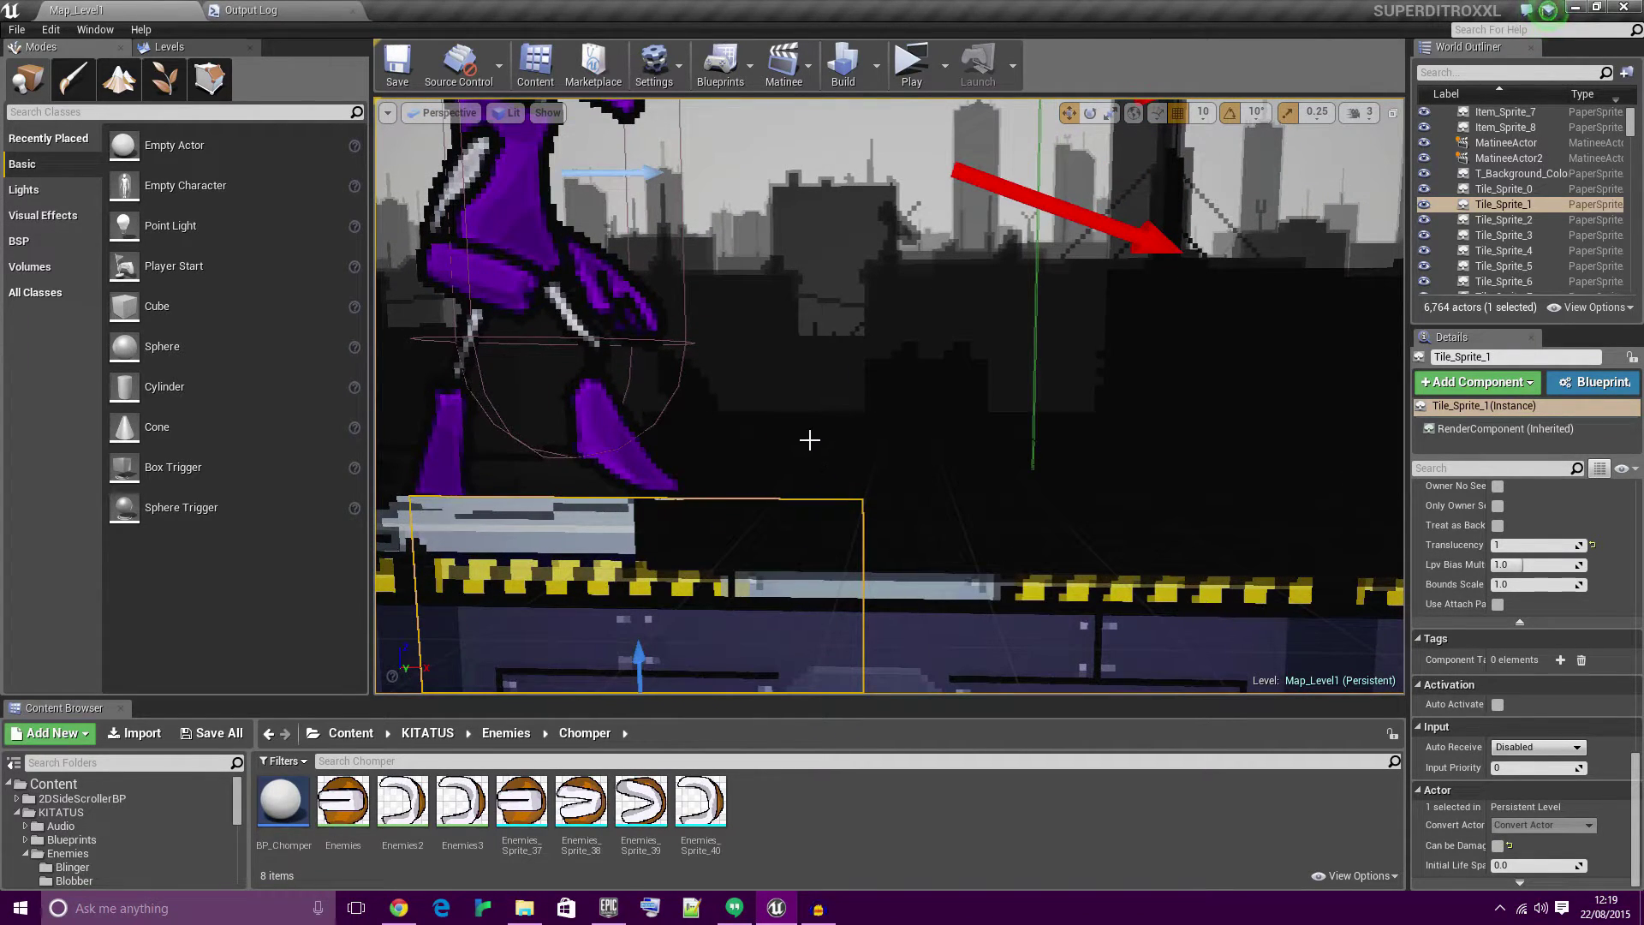
pyautogui.click(803, 440)
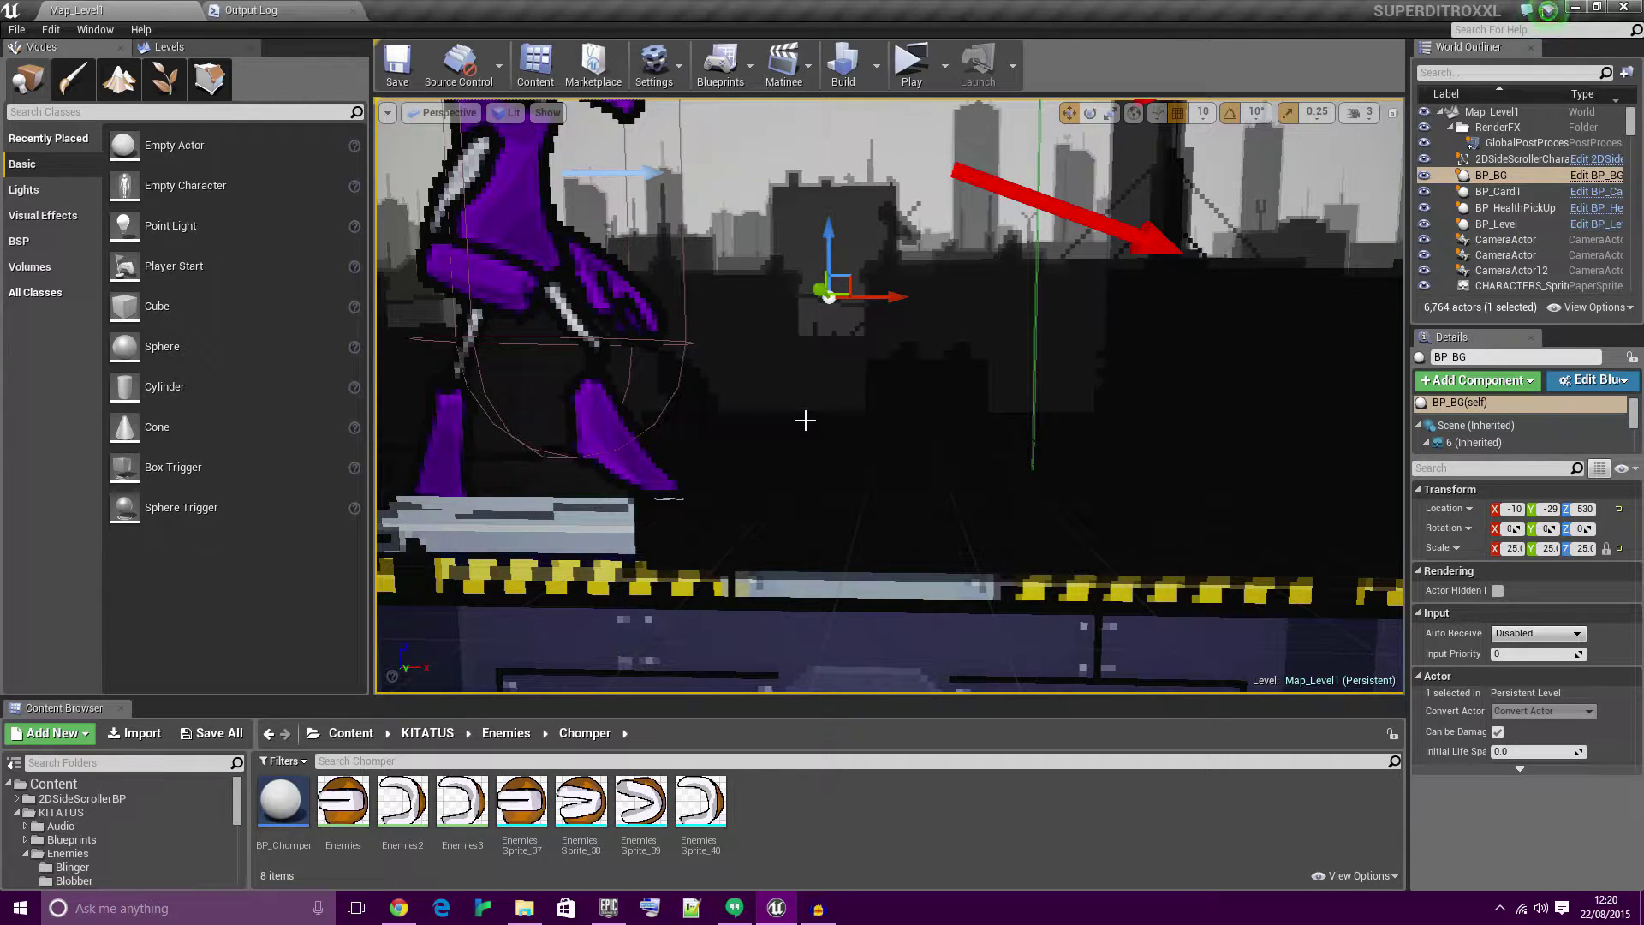
# Expand BP_BG's component list down to group 1 and select the 1 (Inherited) group.
pyautogui.scroll(-1, 1512, 428)
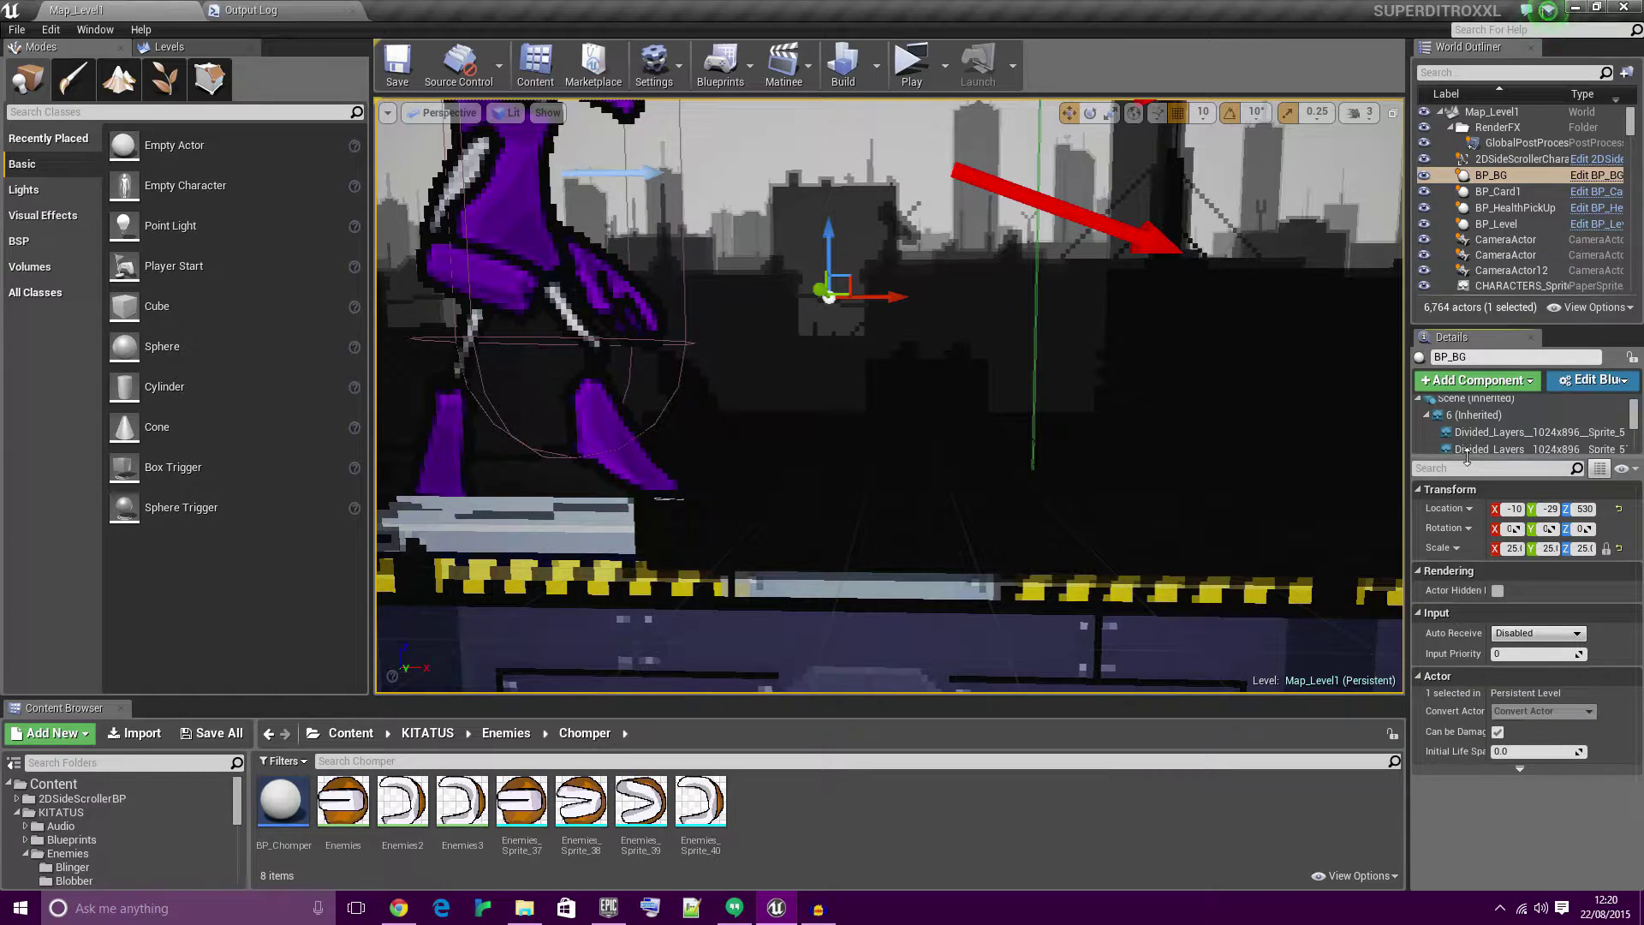
pyautogui.moveTo(1468, 456); pyautogui.dragTo(1469, 648)
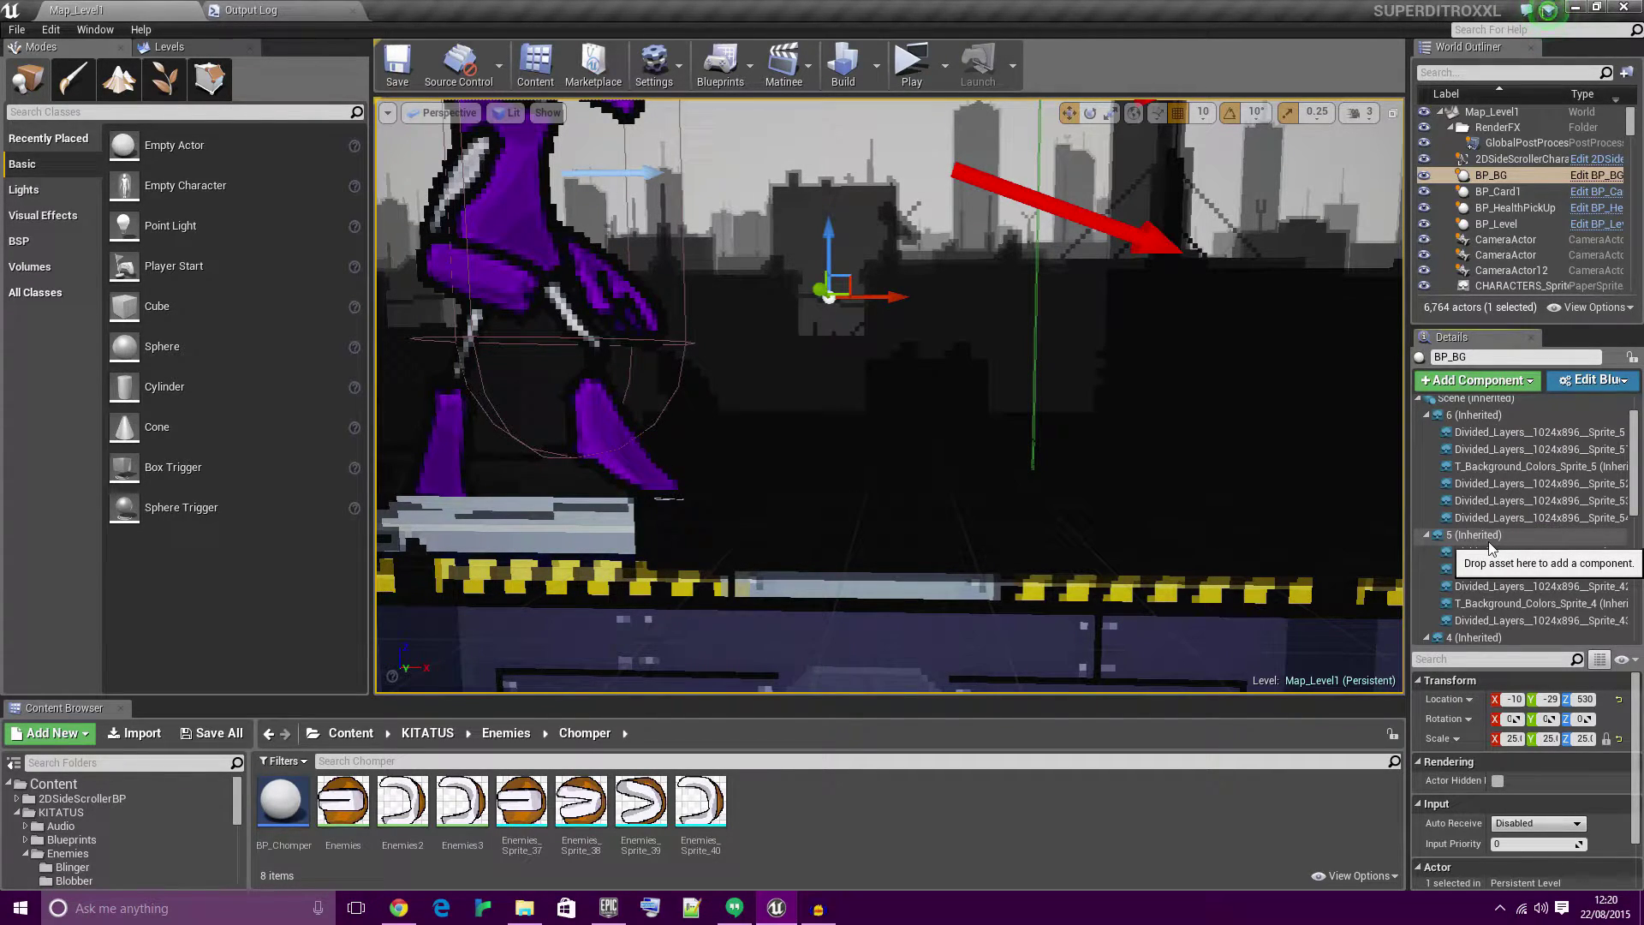
pyautogui.scroll(-5, 1120, 366)
pyautogui.scroll(4, 1119, 367)
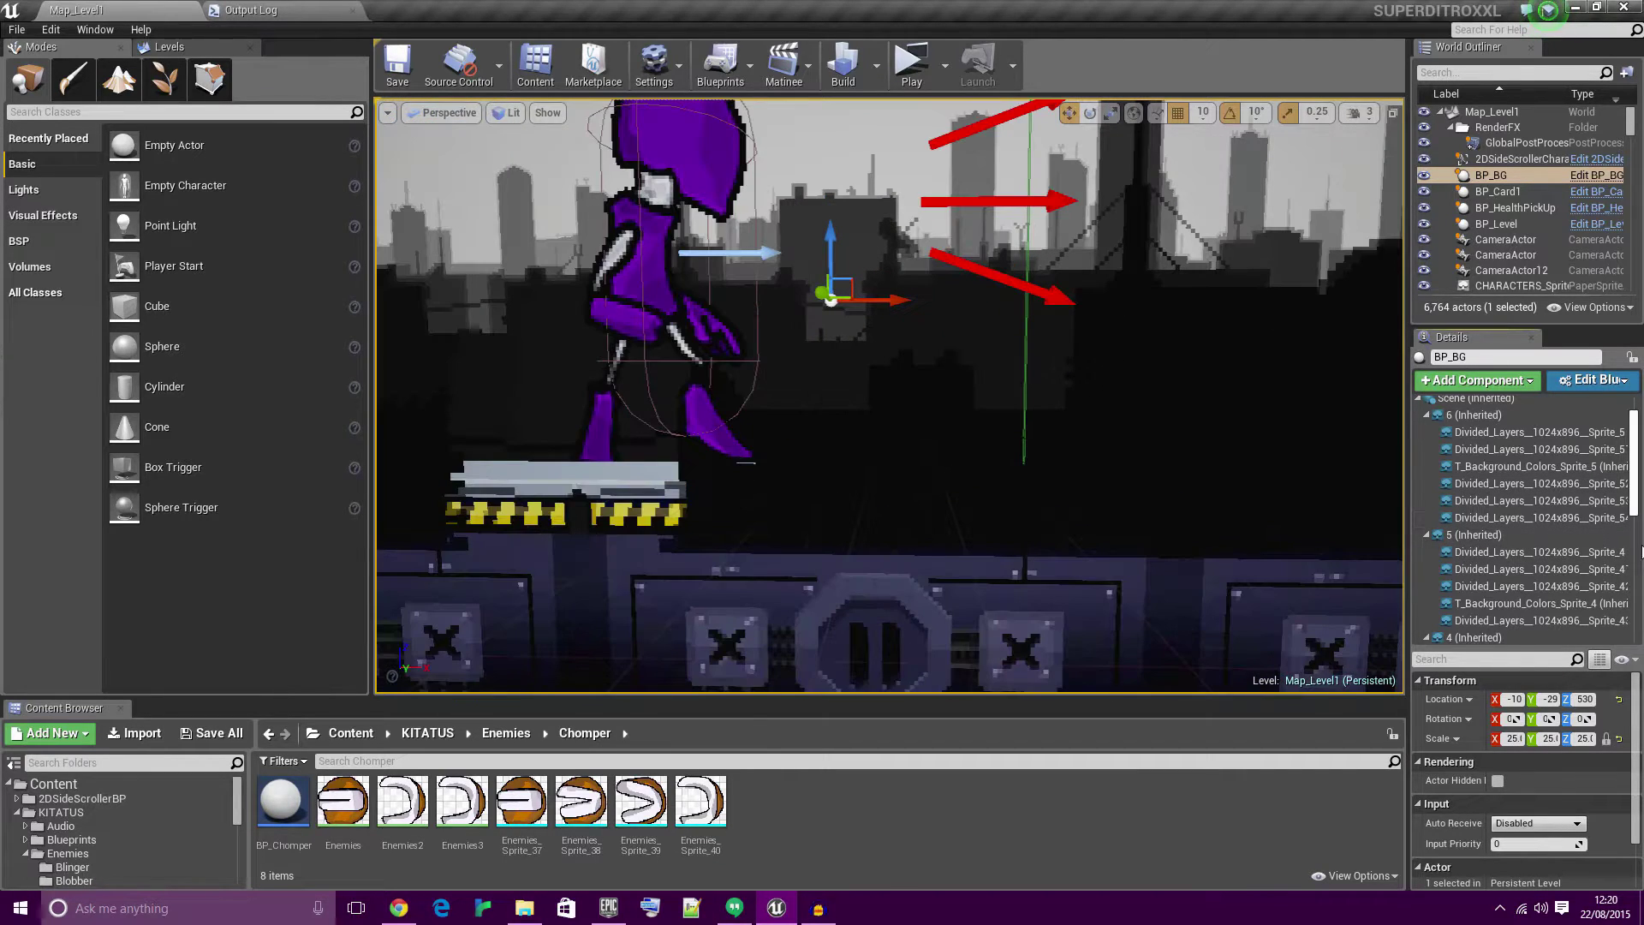
pyautogui.scroll(-6, 1512, 552)
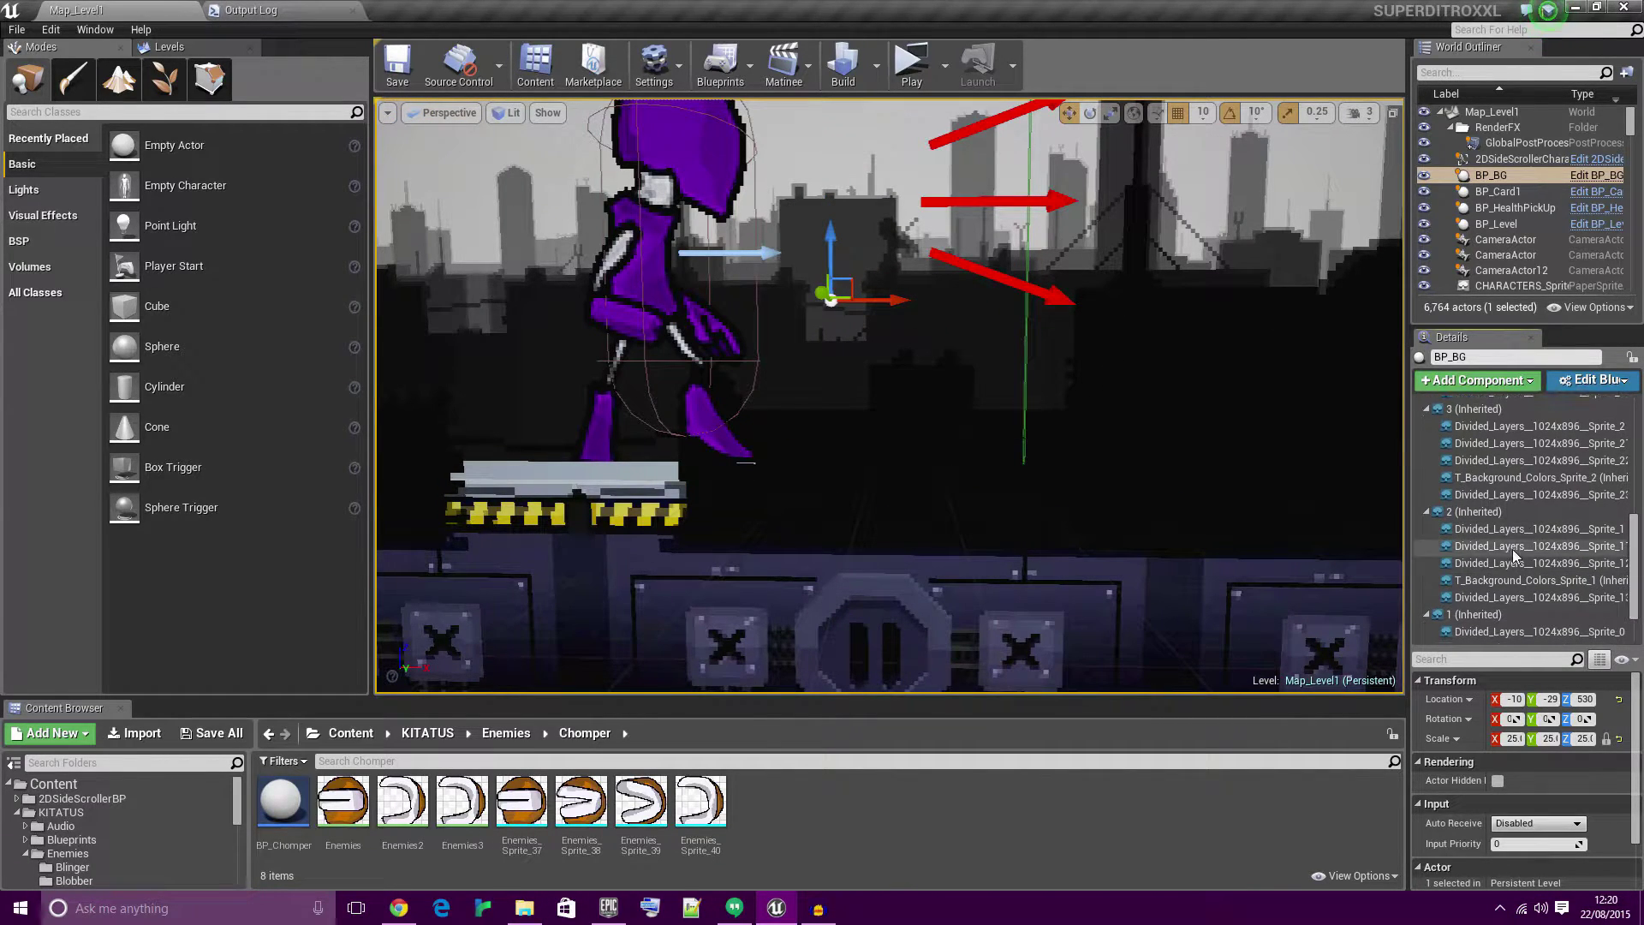
pyautogui.click(1509, 582)
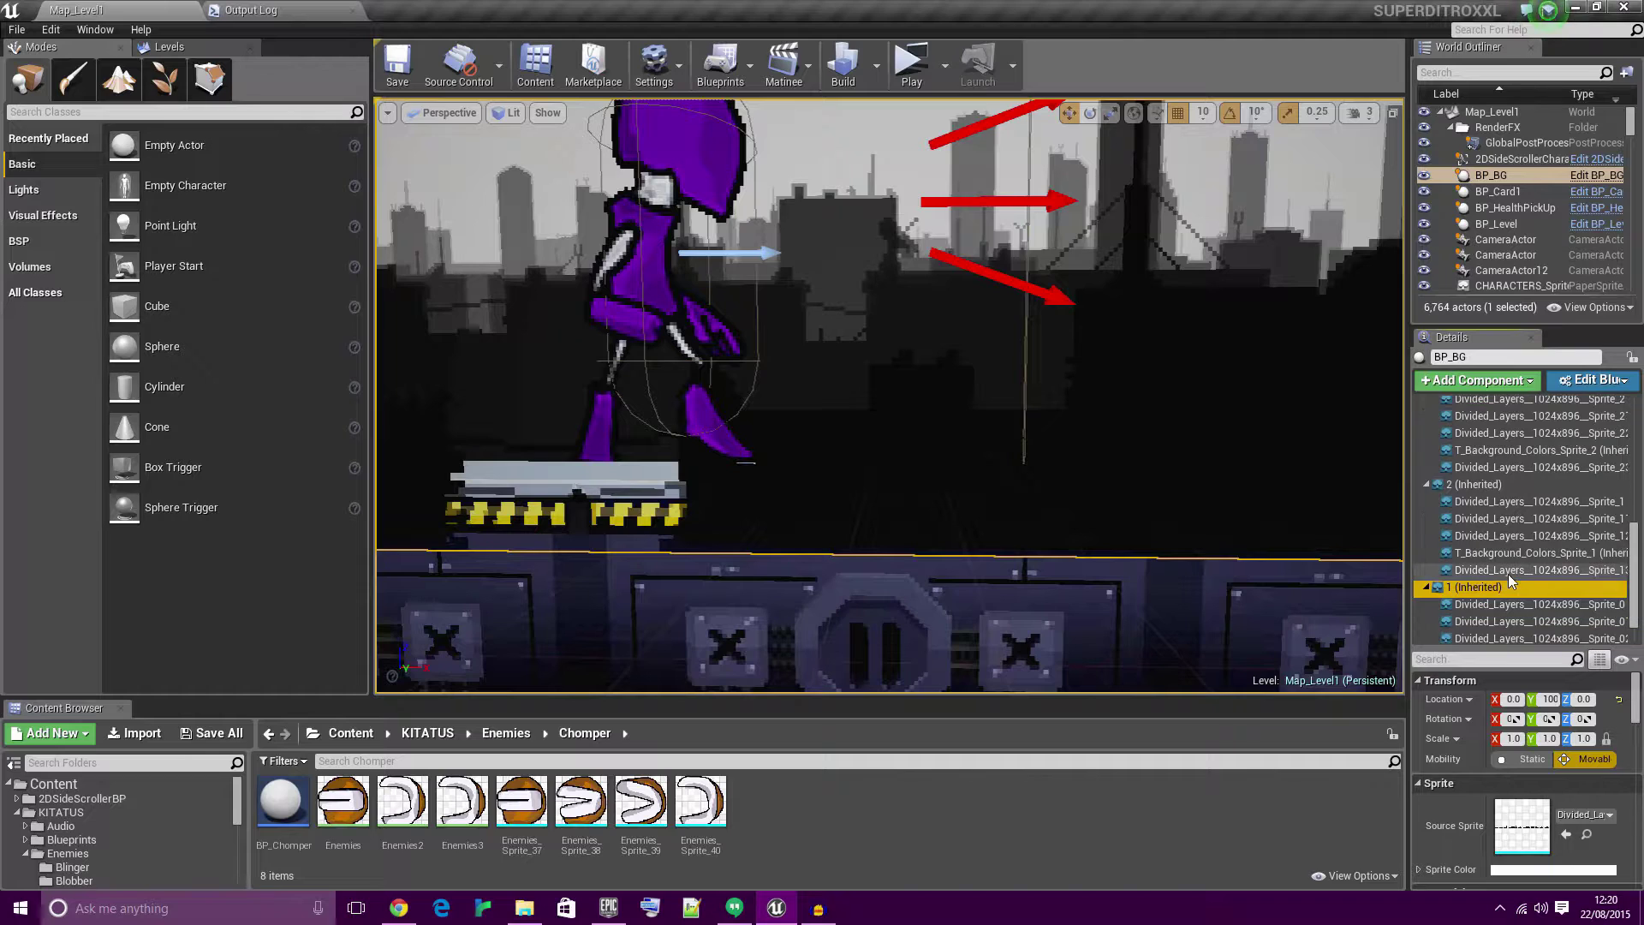
# Give the Details panel more height and widen the Outliner and Details panels.
pyautogui.scroll(-1, 1508, 581)
pyautogui.moveTo(1027, 386)
pyautogui.mouseDown(button='right')
pyautogui.moveTo(1028, 343)
pyautogui.moveTo(1032, 364)
pyautogui.mouseUp(button='right')
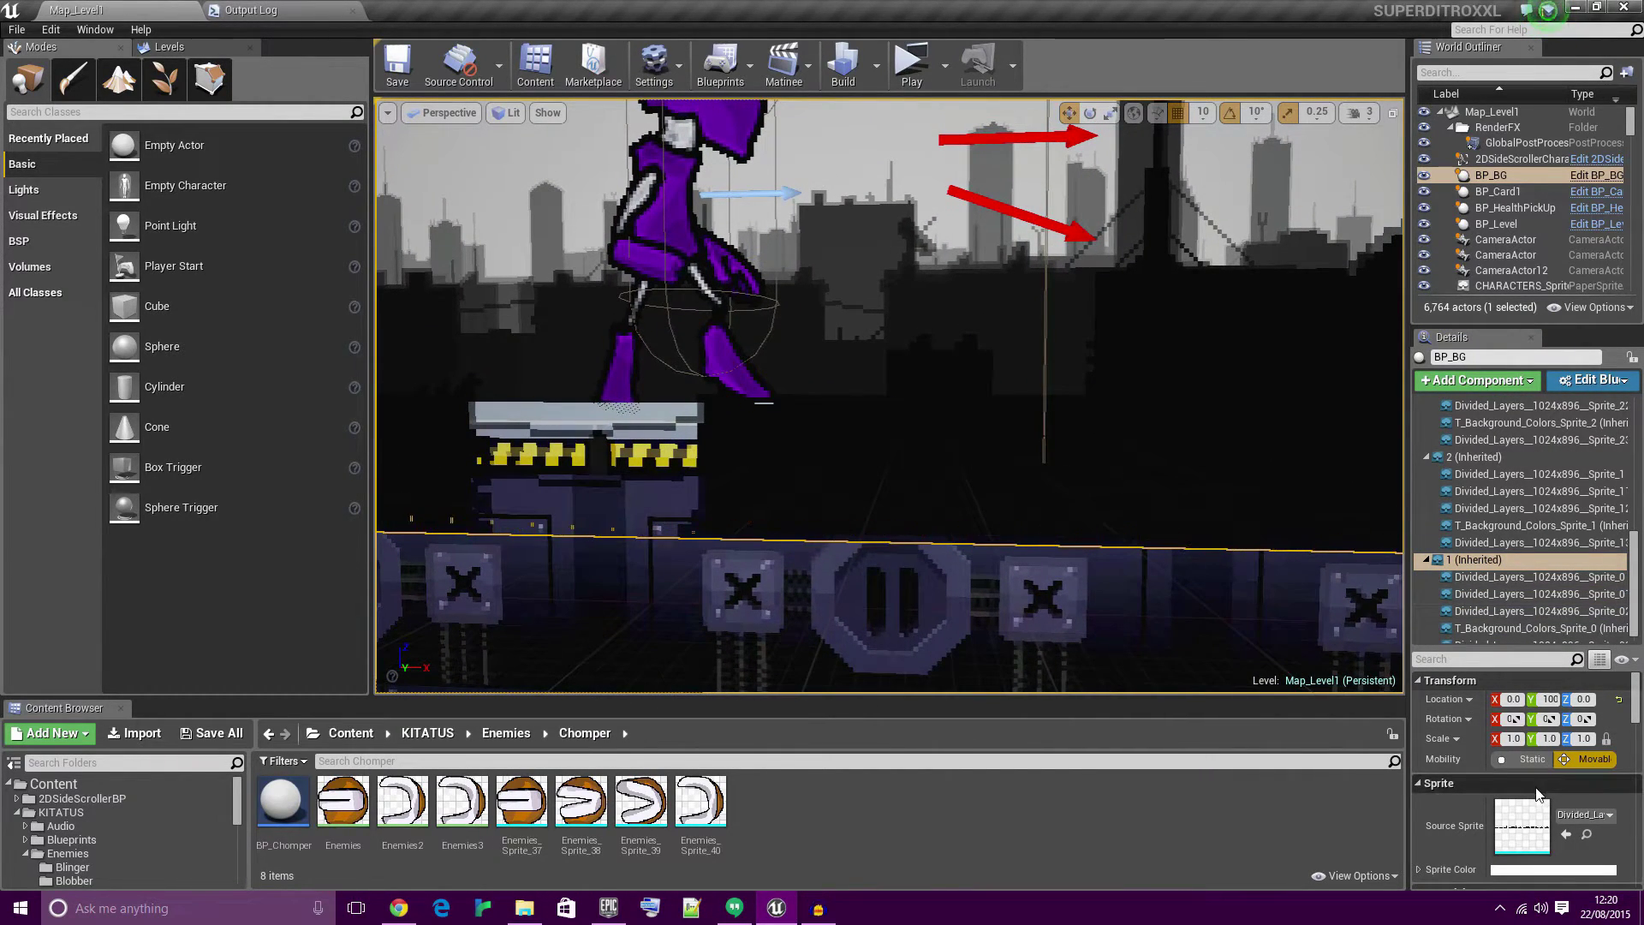
pyautogui.scroll(-12, 1538, 793)
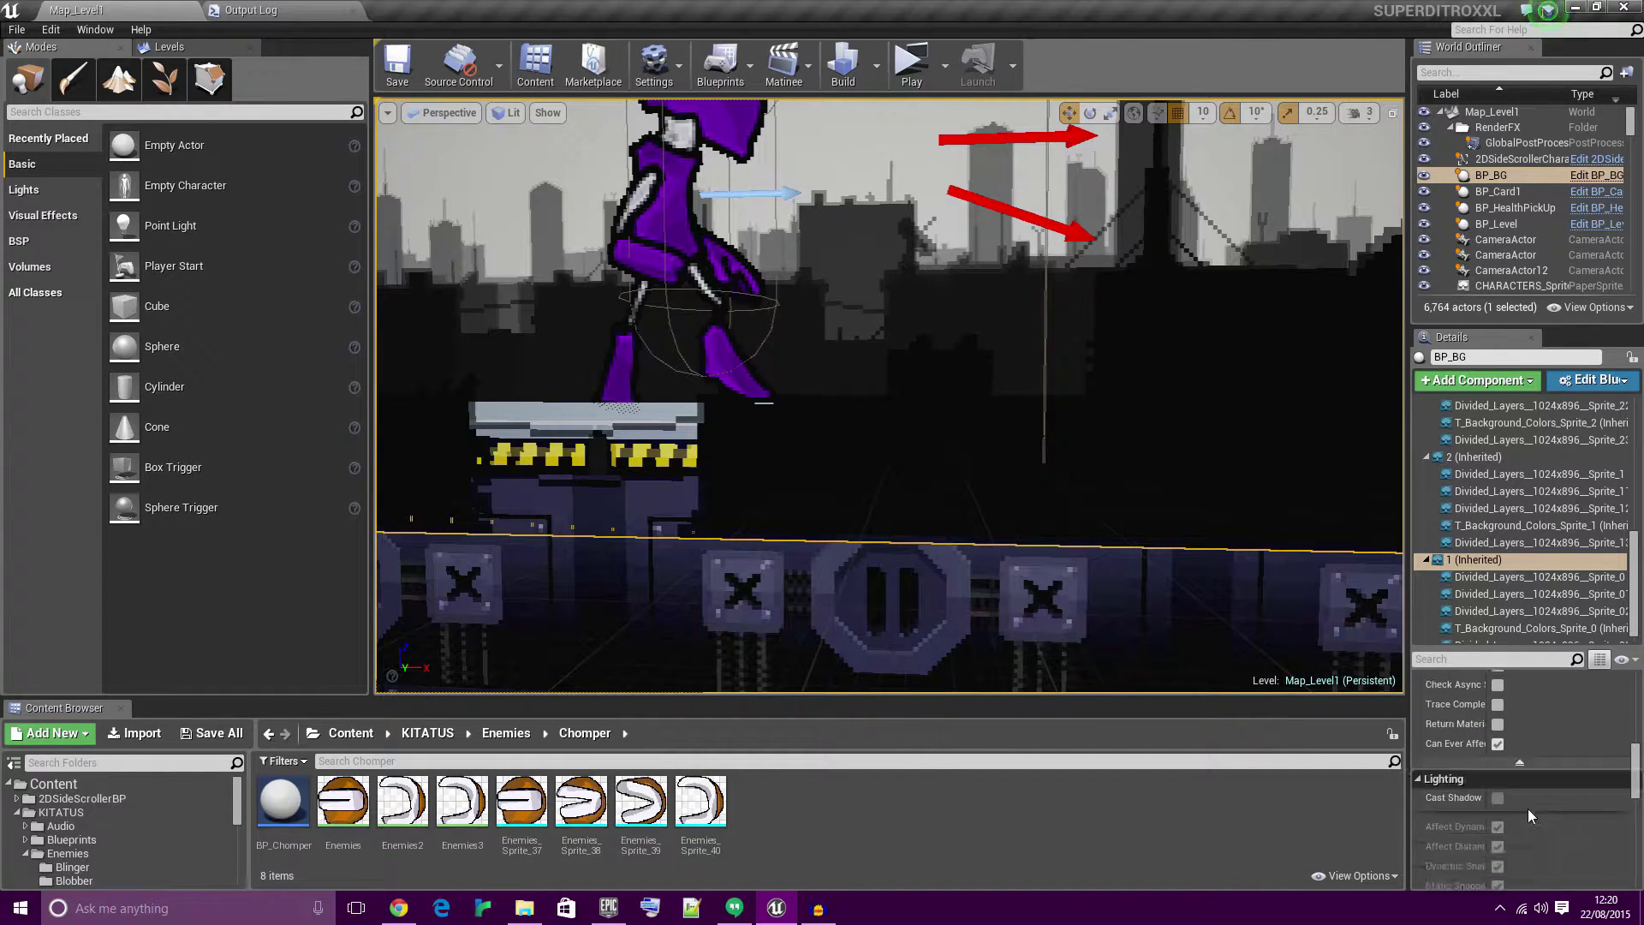
pyautogui.scroll(-8, 1528, 808)
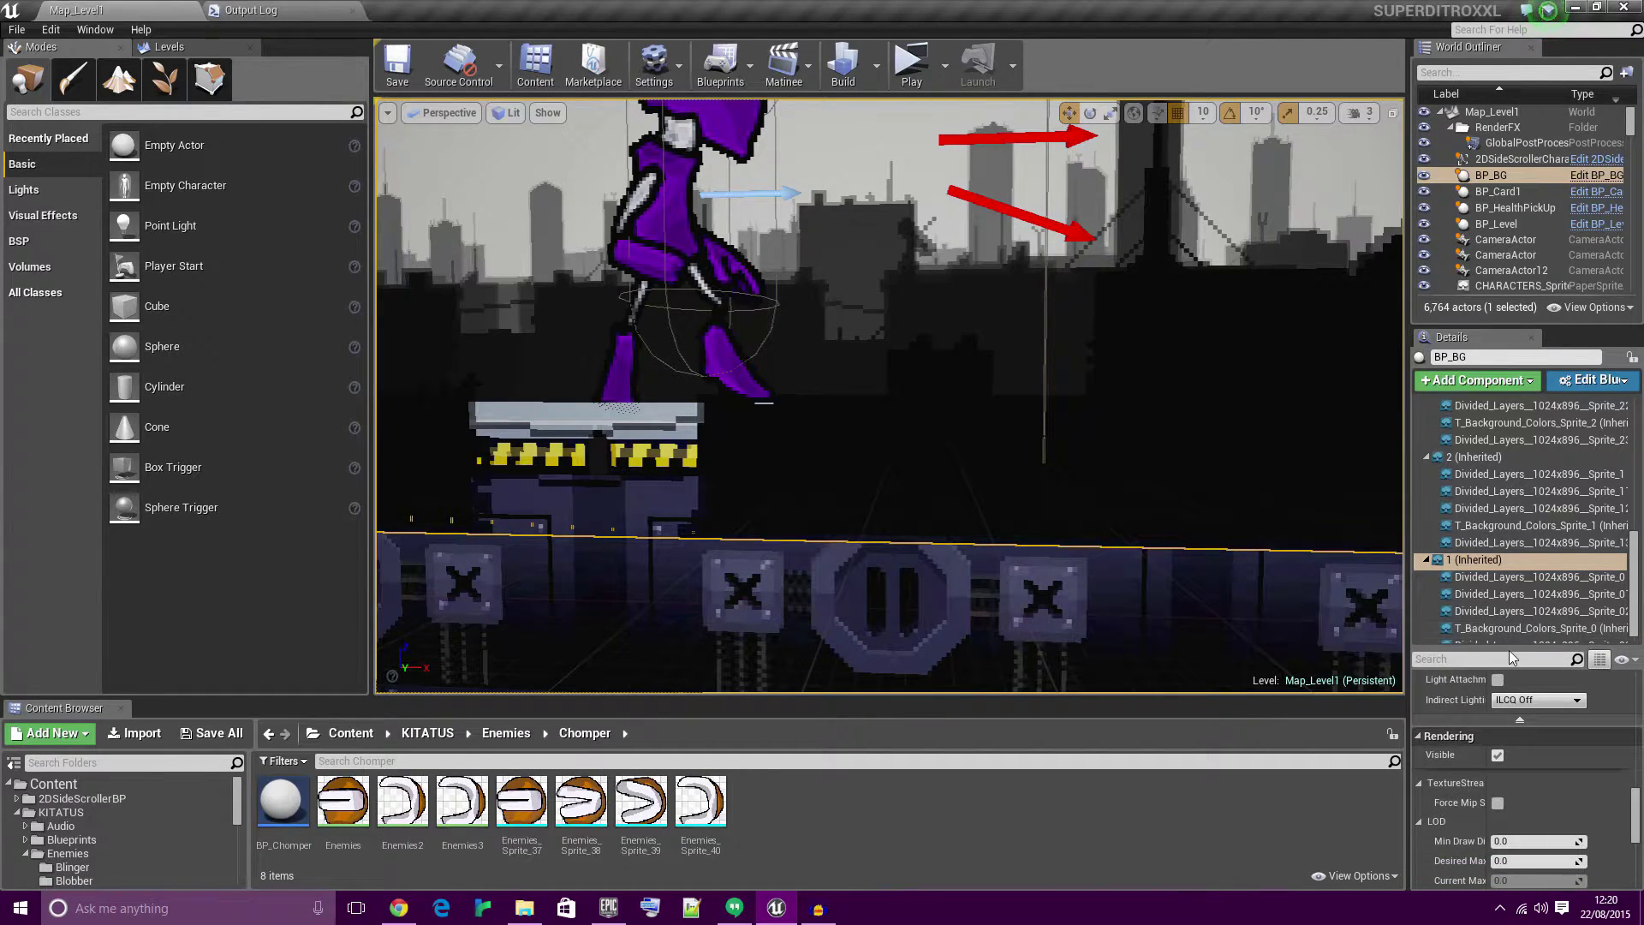
pyautogui.moveTo(1528, 324); pyautogui.dragTo(1528, 217)
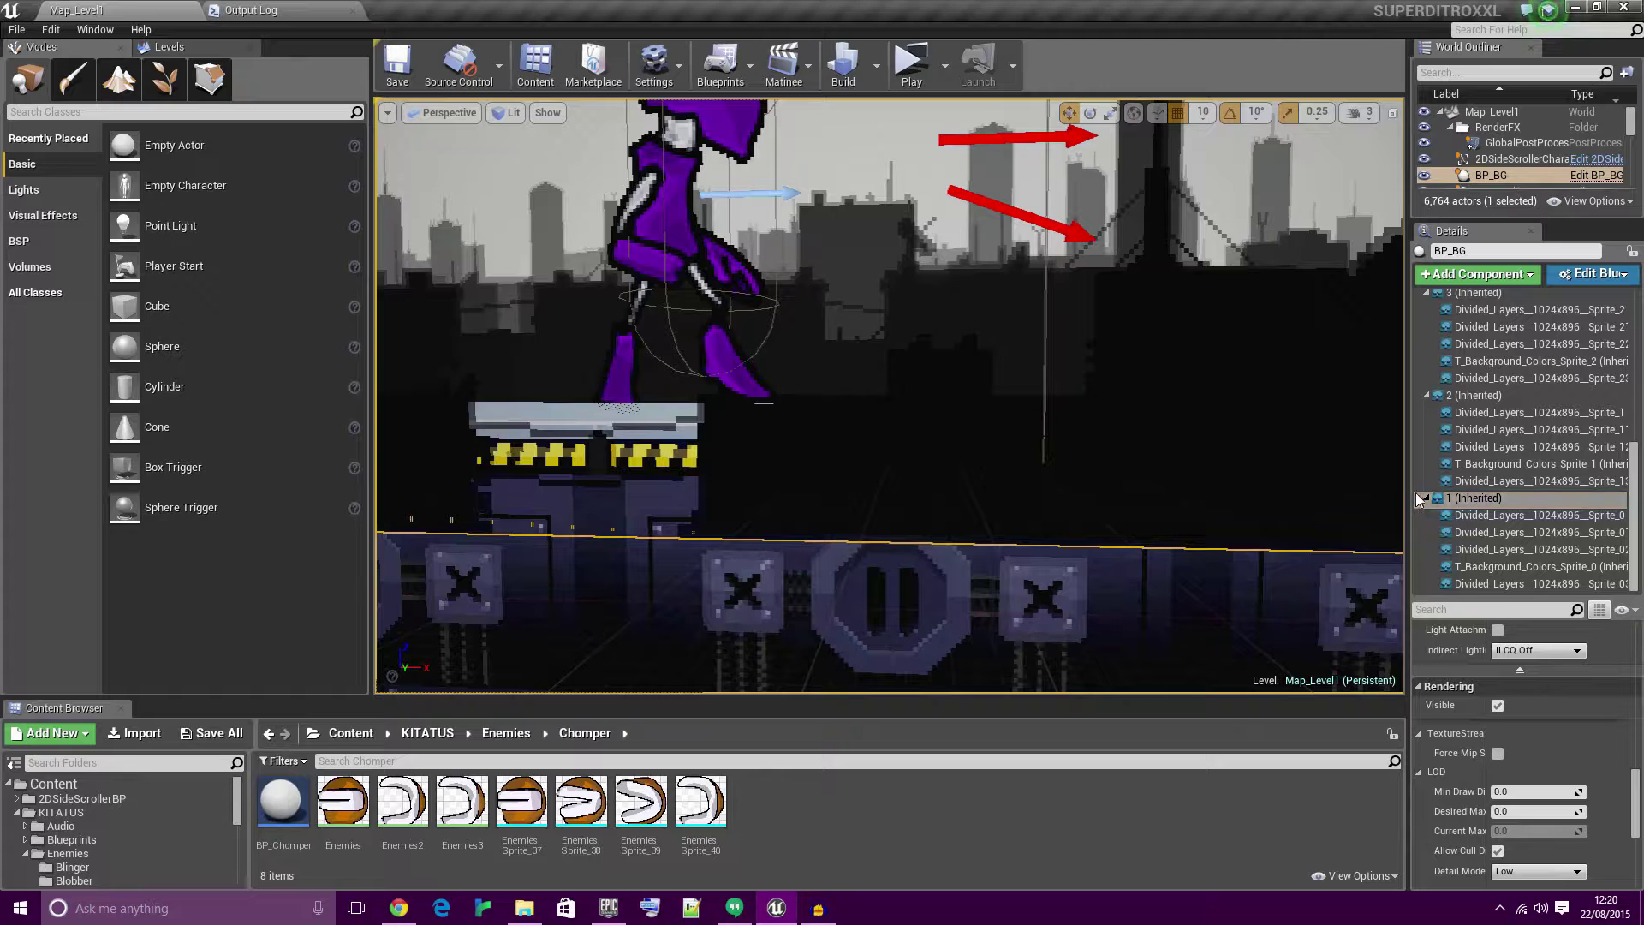
pyautogui.moveTo(1411, 458); pyautogui.dragTo(1338, 469)
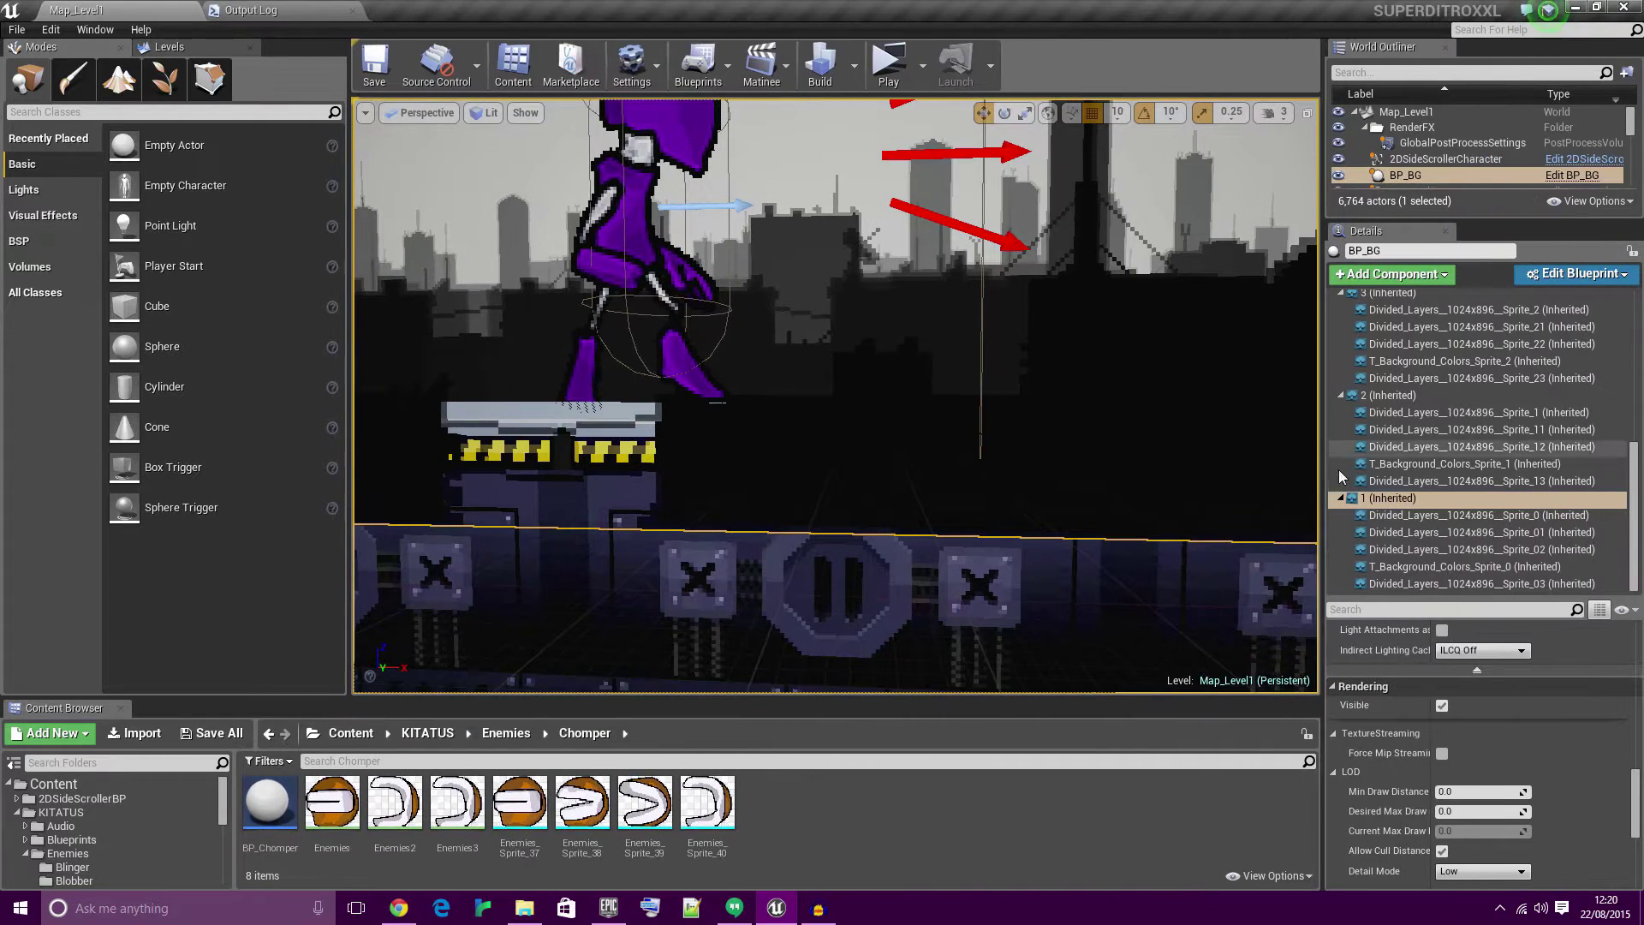
# Scroll layer group 1's Details to Rendering and widen the property name column.
pyautogui.scroll(-3, 1497, 762)
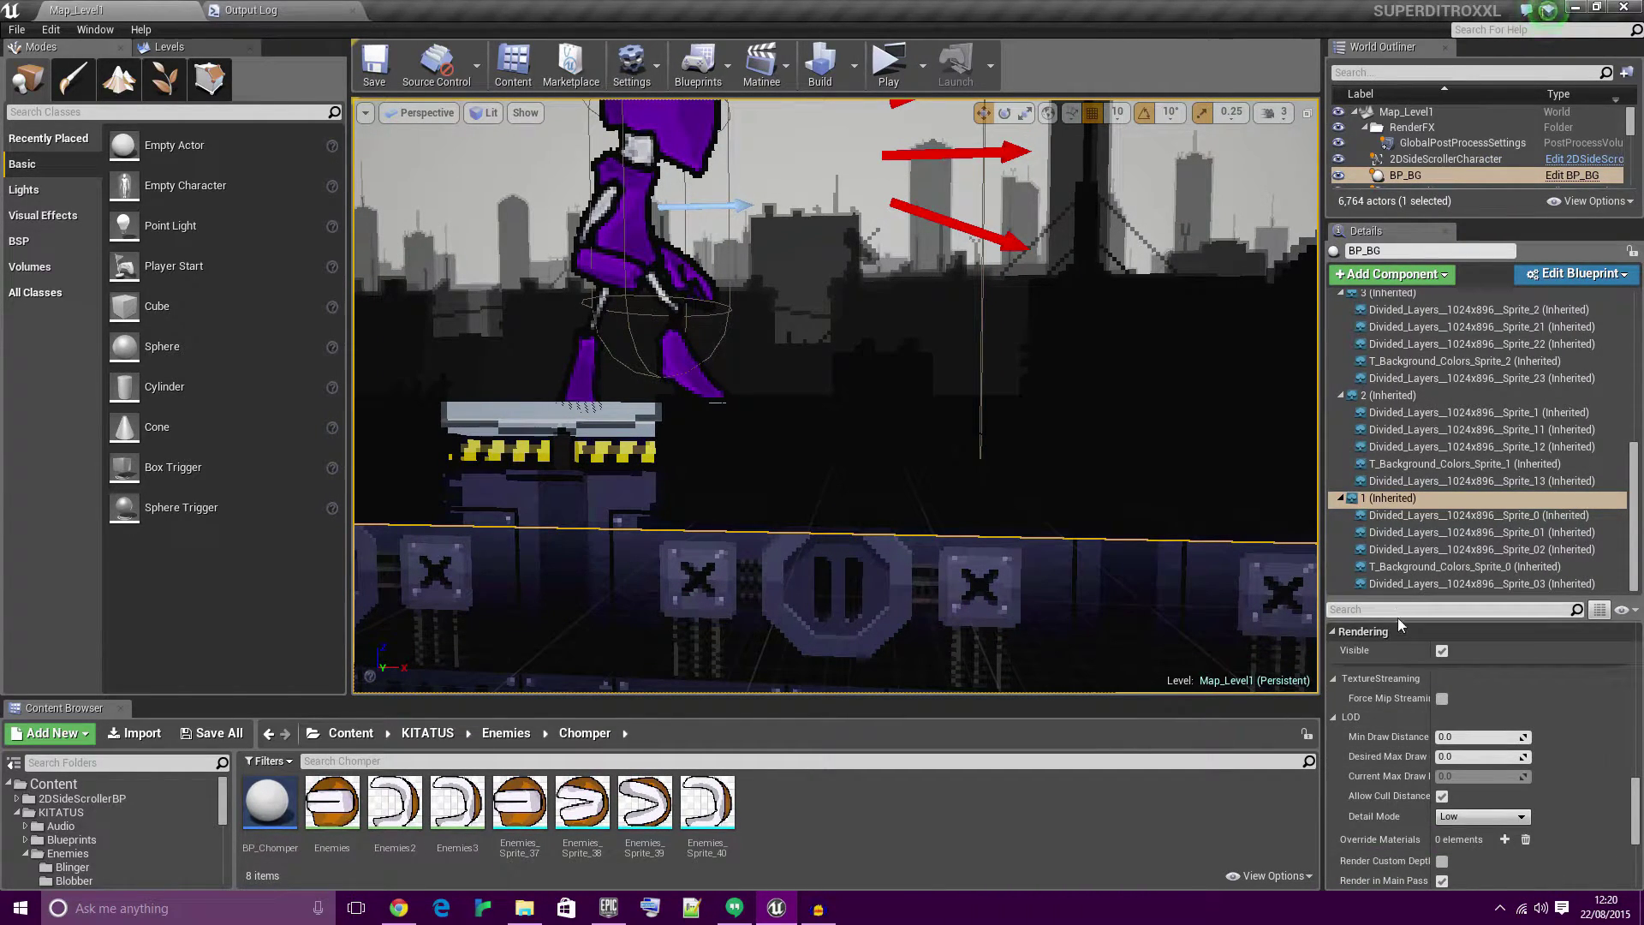
pyautogui.scroll(5, 1463, 686)
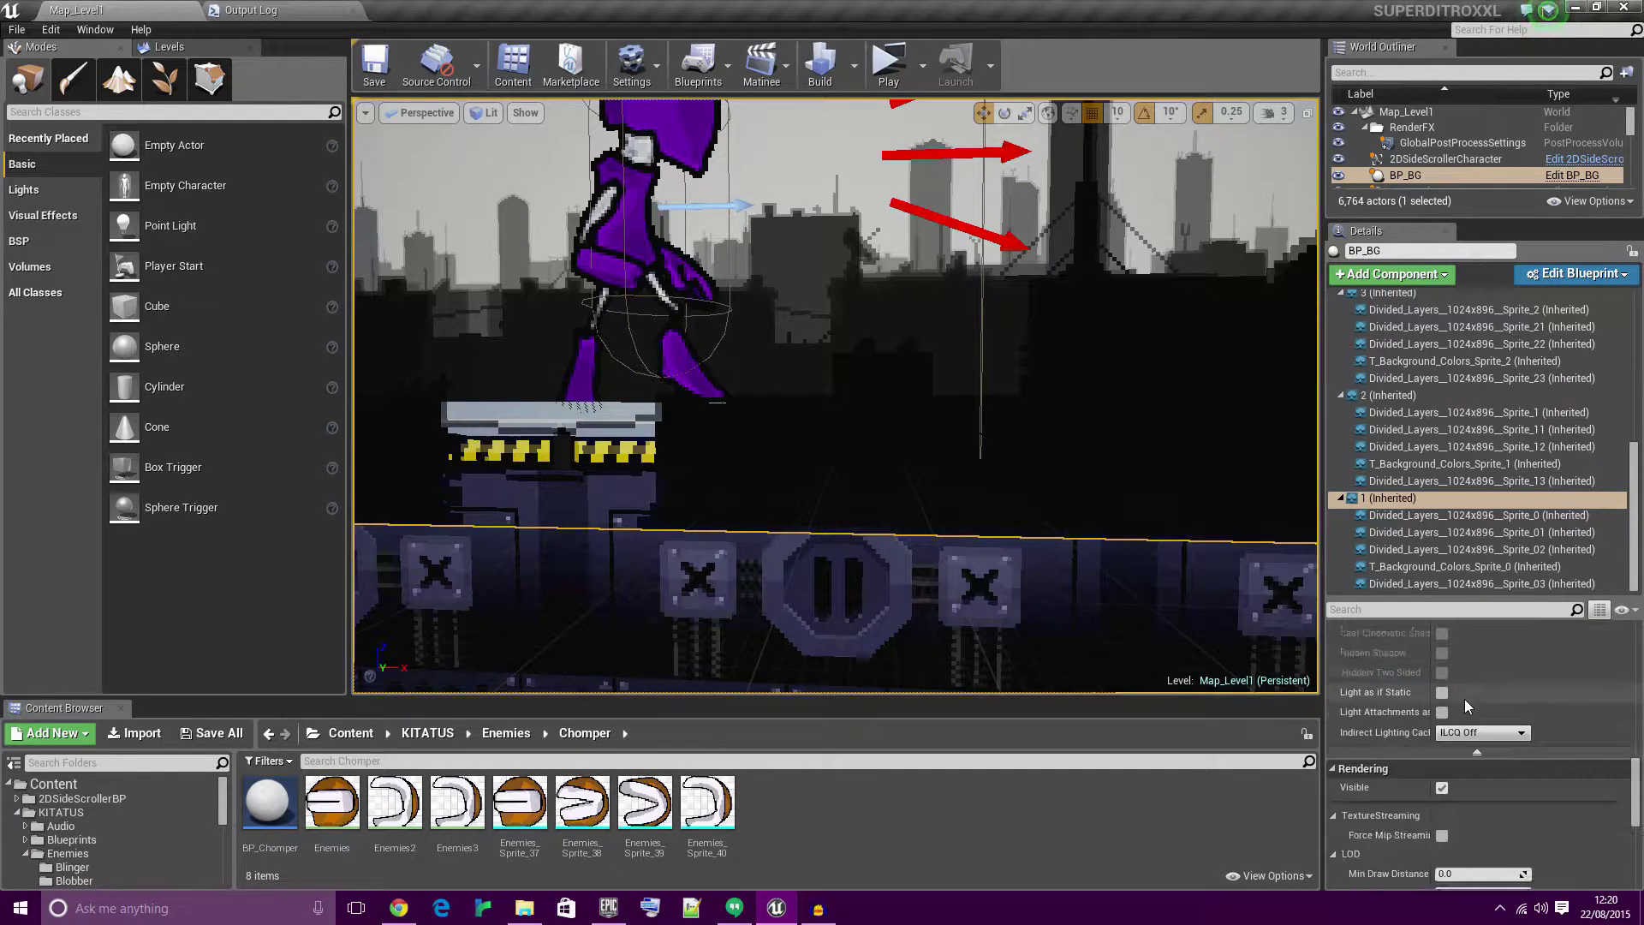
pyautogui.scroll(-6, 1464, 699)
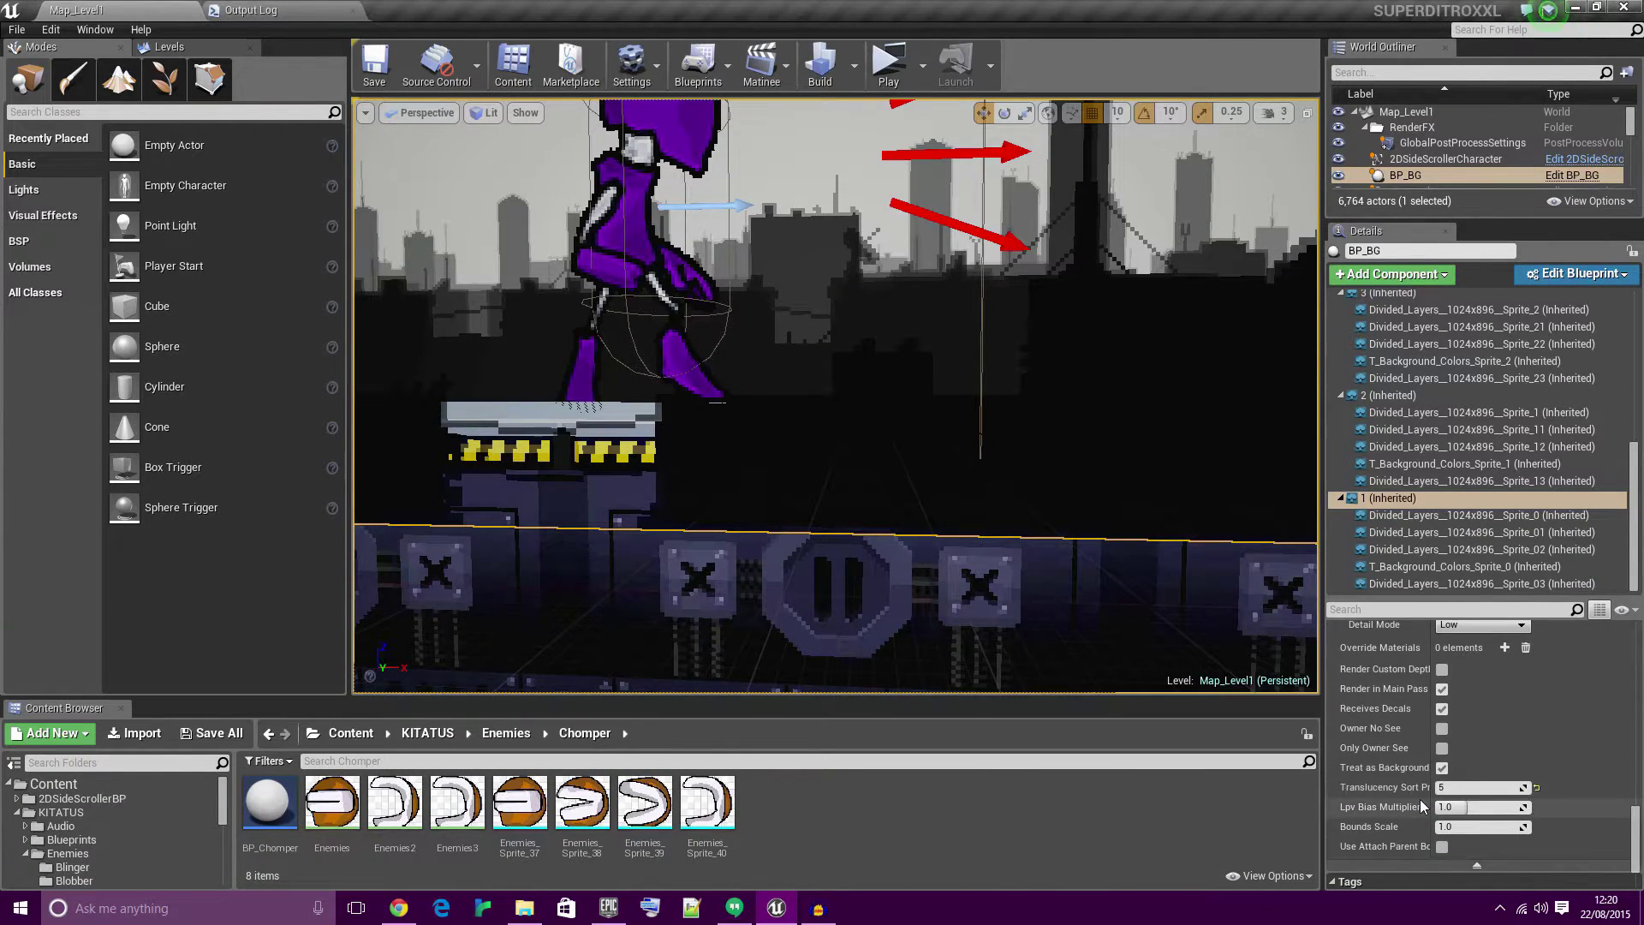
pyautogui.click(1443, 768)
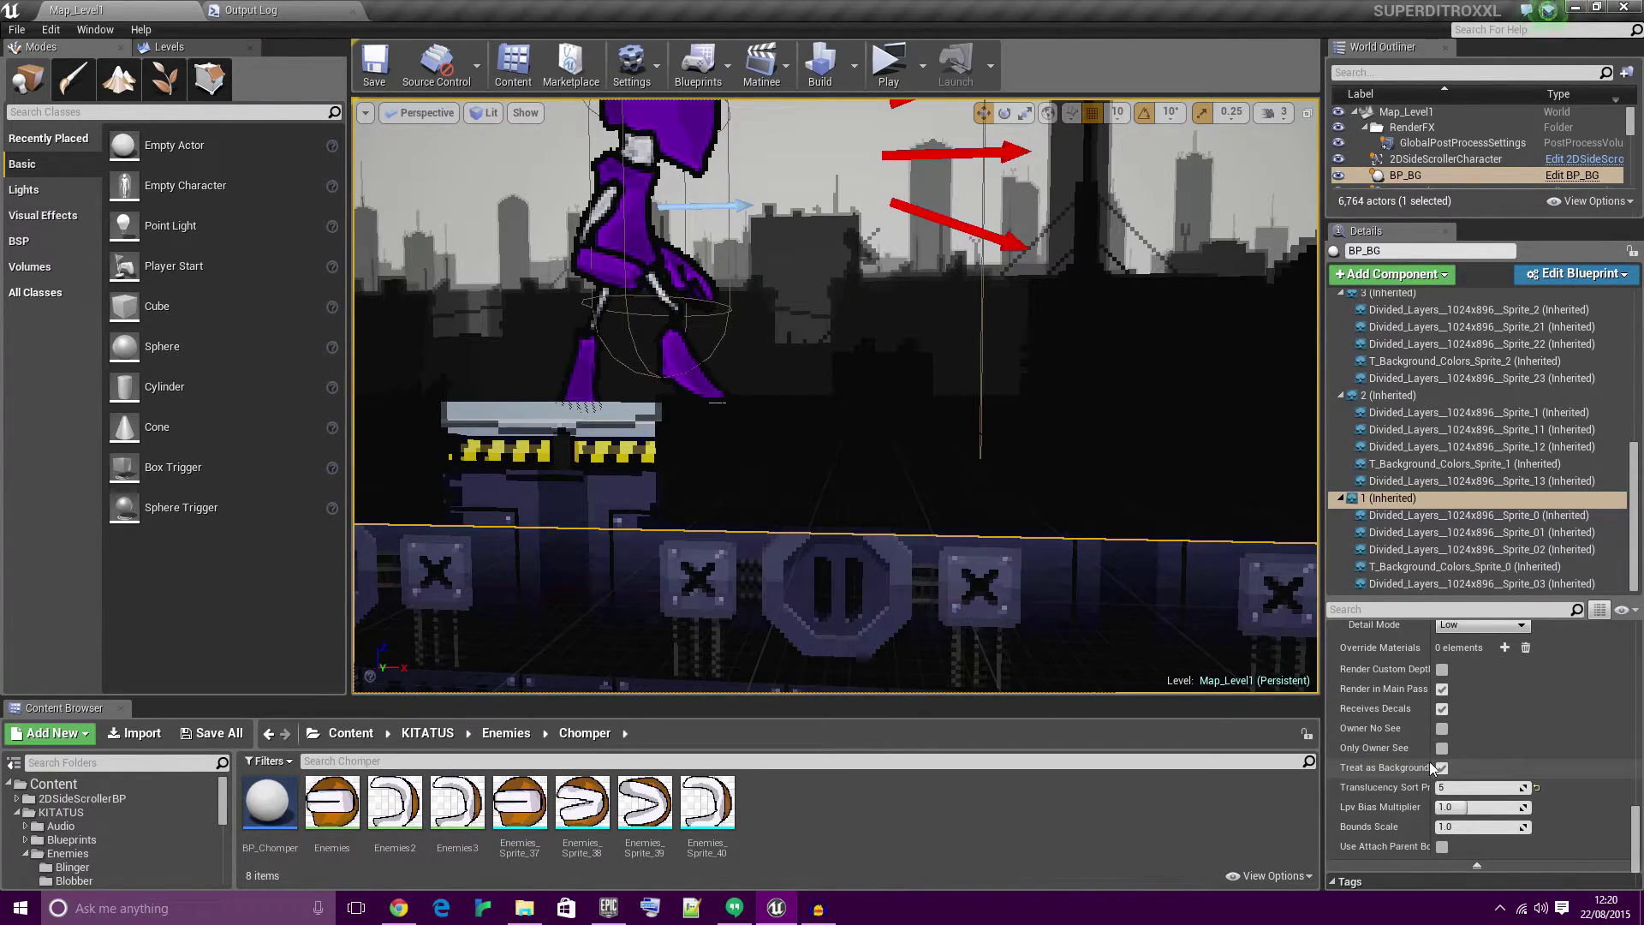
pyautogui.moveTo(1430, 762); pyautogui.dragTo(1499, 755)
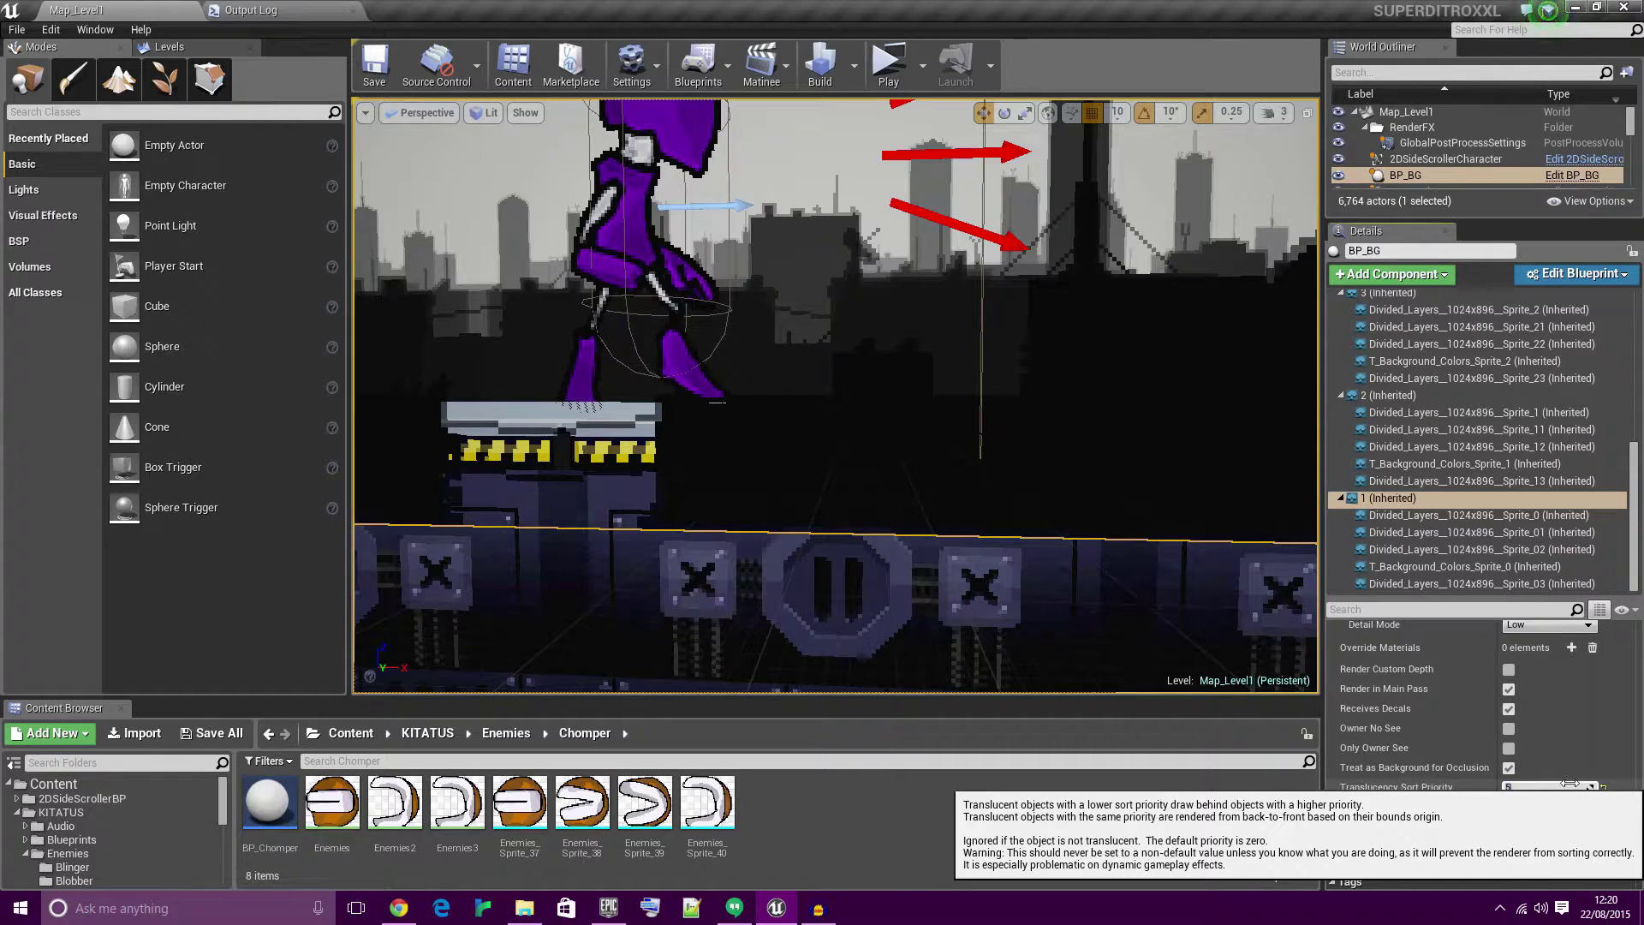
# Lower layer group 1's Translucency Sort Priority from 5 to -5.
pyautogui.moveTo(1570, 783); pyautogui.dragTo(1570, 783)
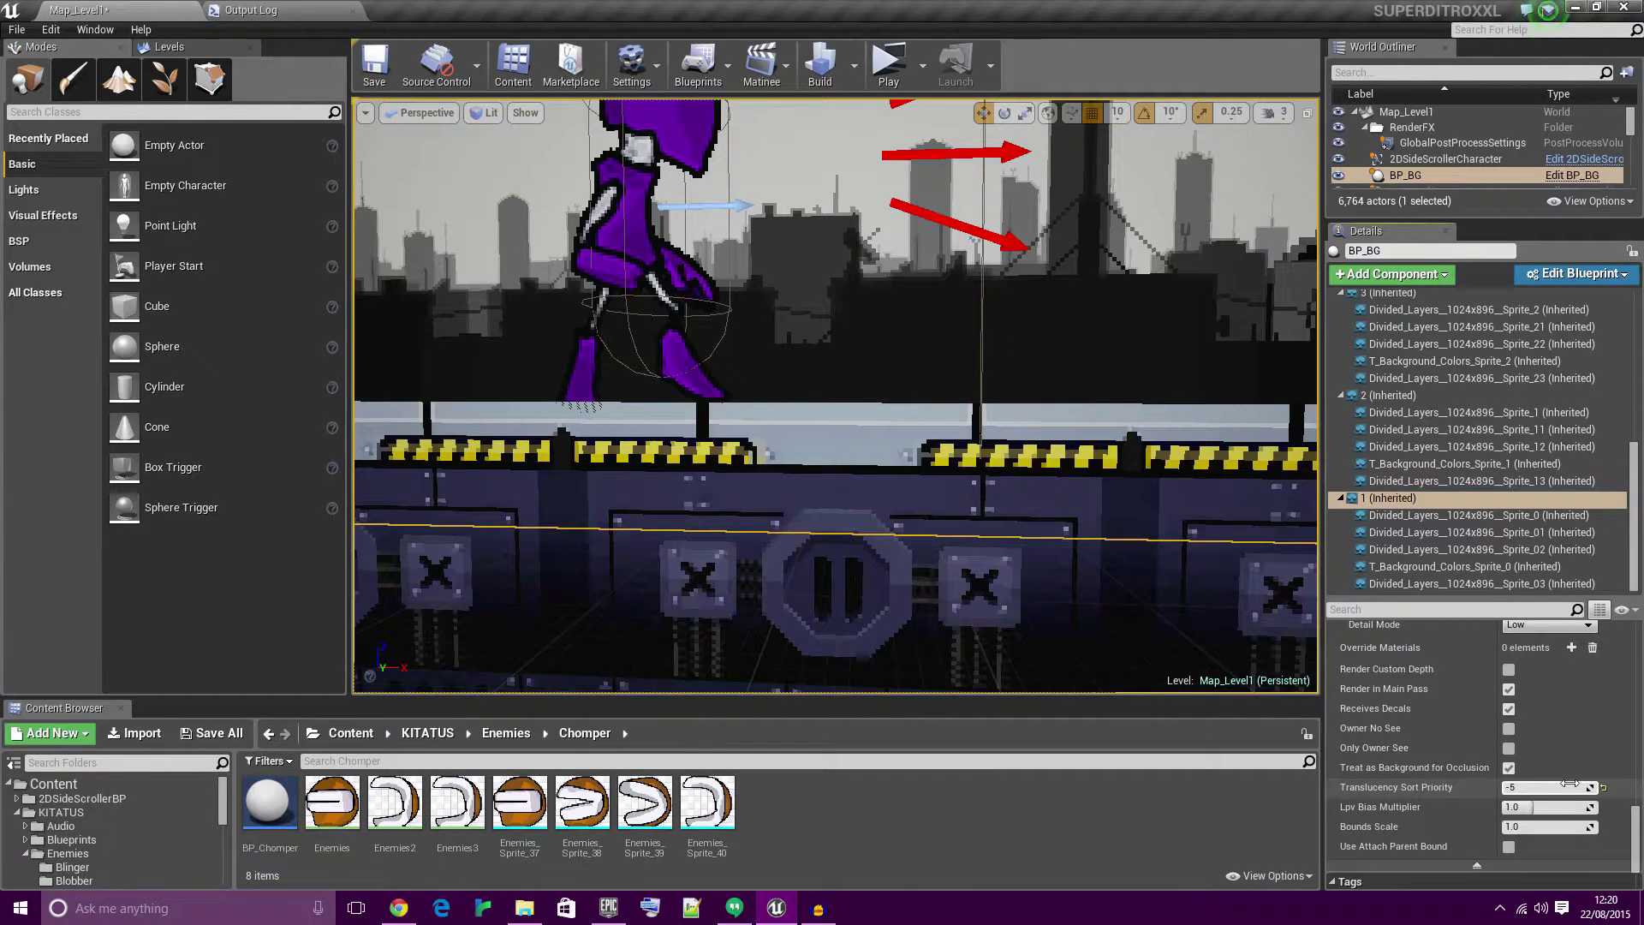
pyautogui.scroll(5, 1003, 297)
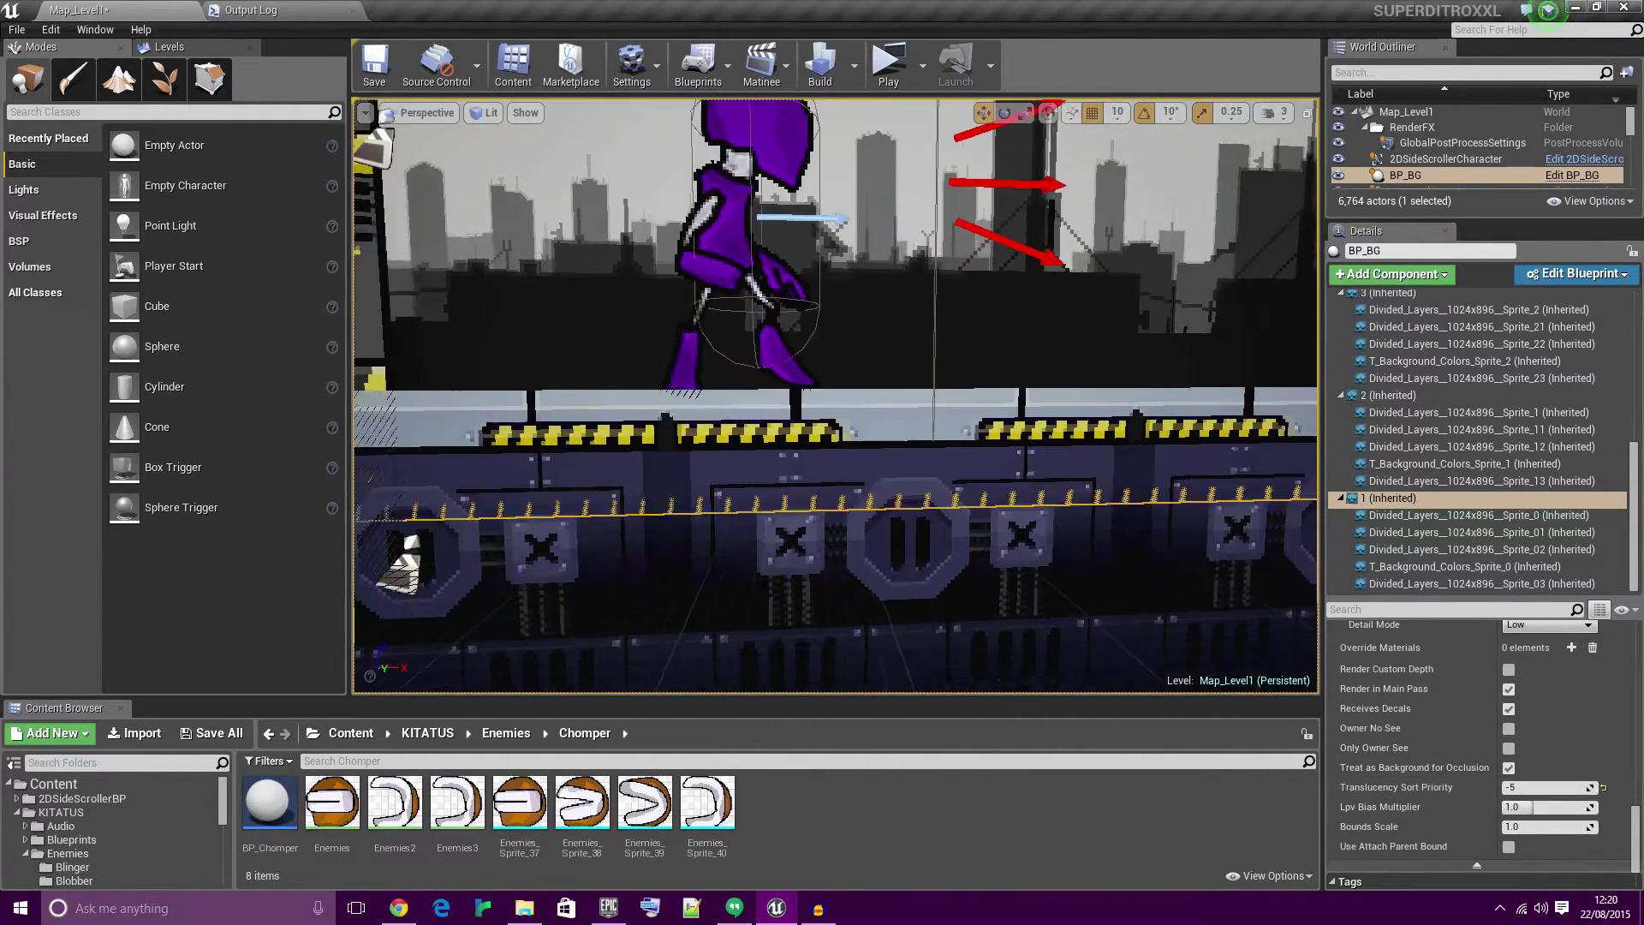
# Play-test the level, running and jumping to check the floor rendering, then close the preview.
pyautogui.click(881, 74)
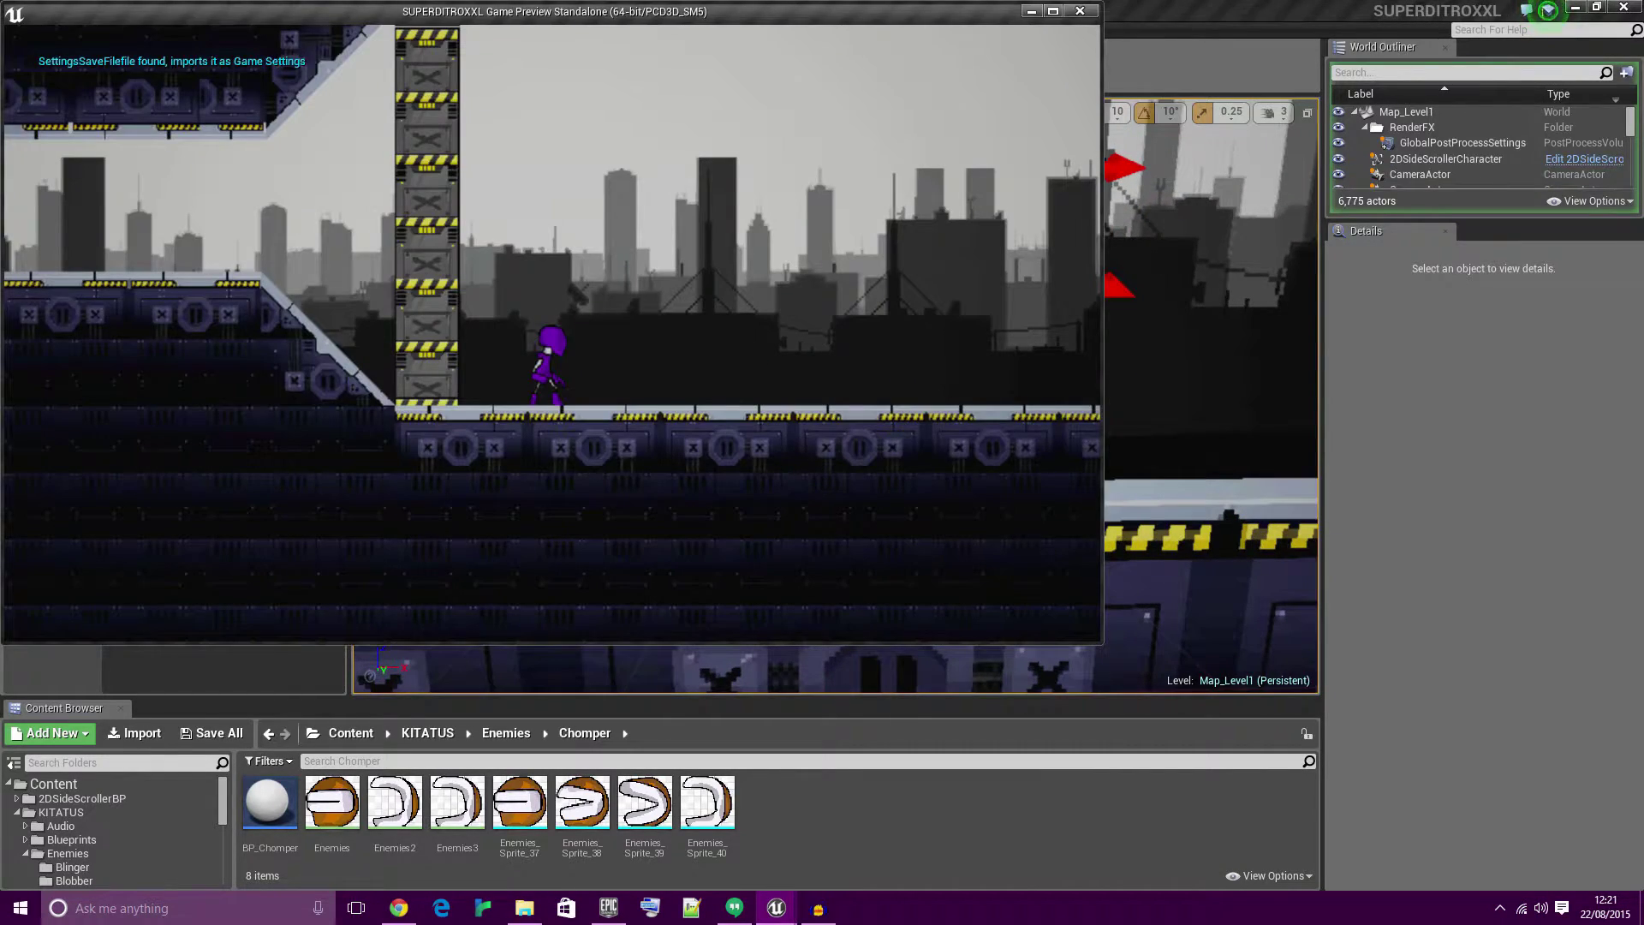
pyautogui.press('d')
pyautogui.press('a')
pyautogui.press('space')
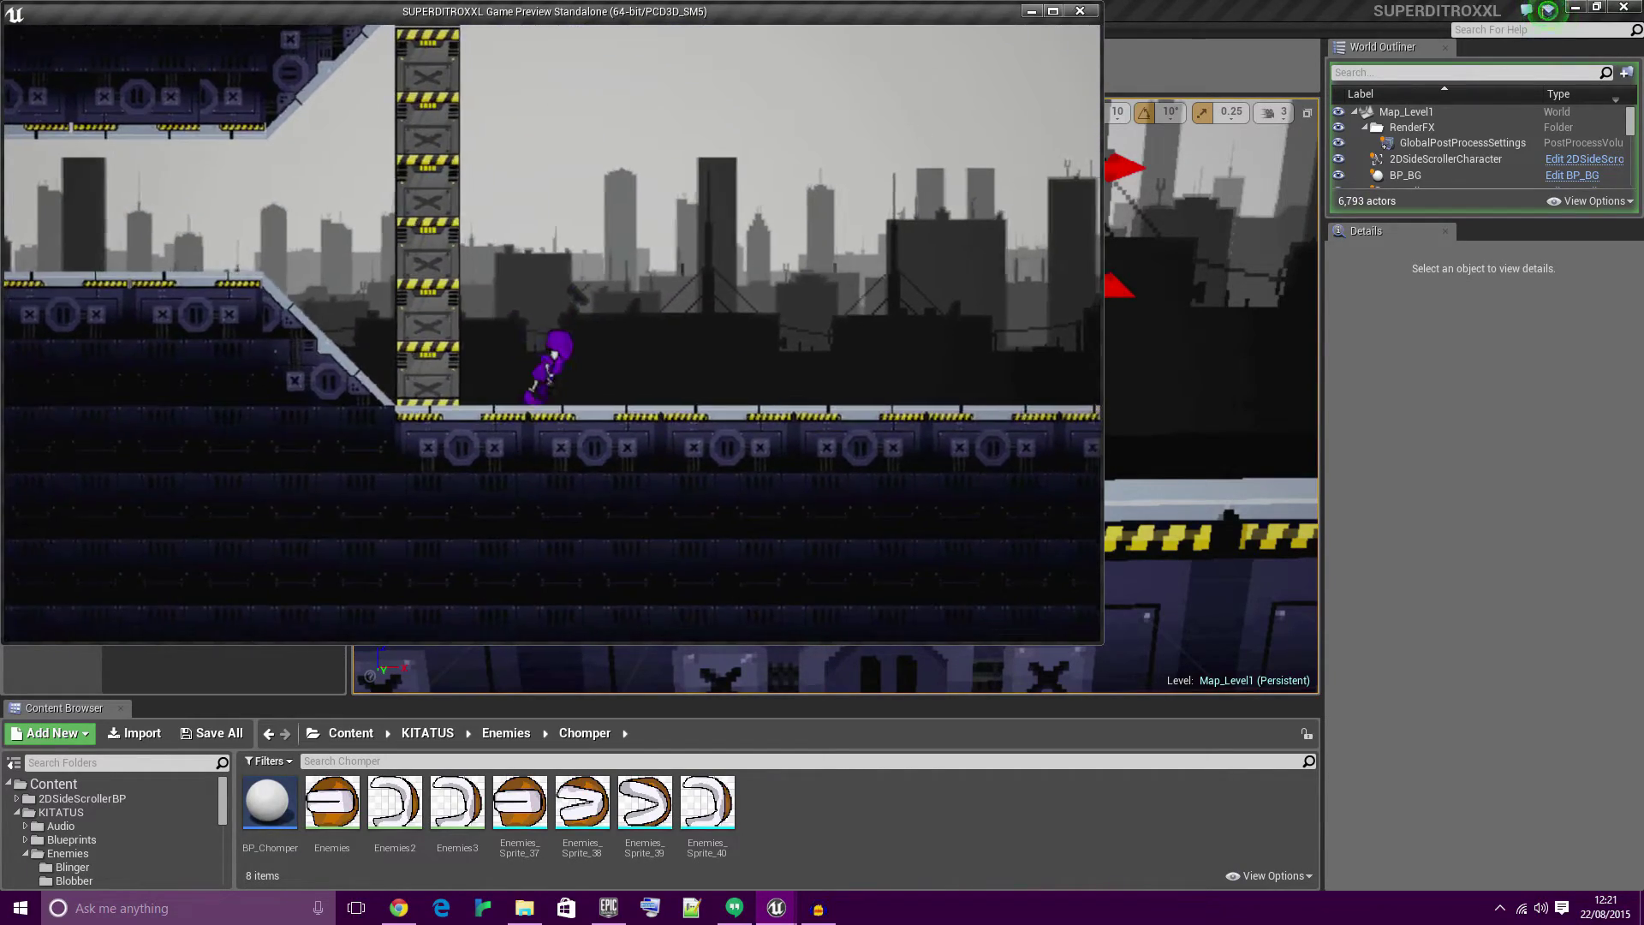
pyautogui.press('space')
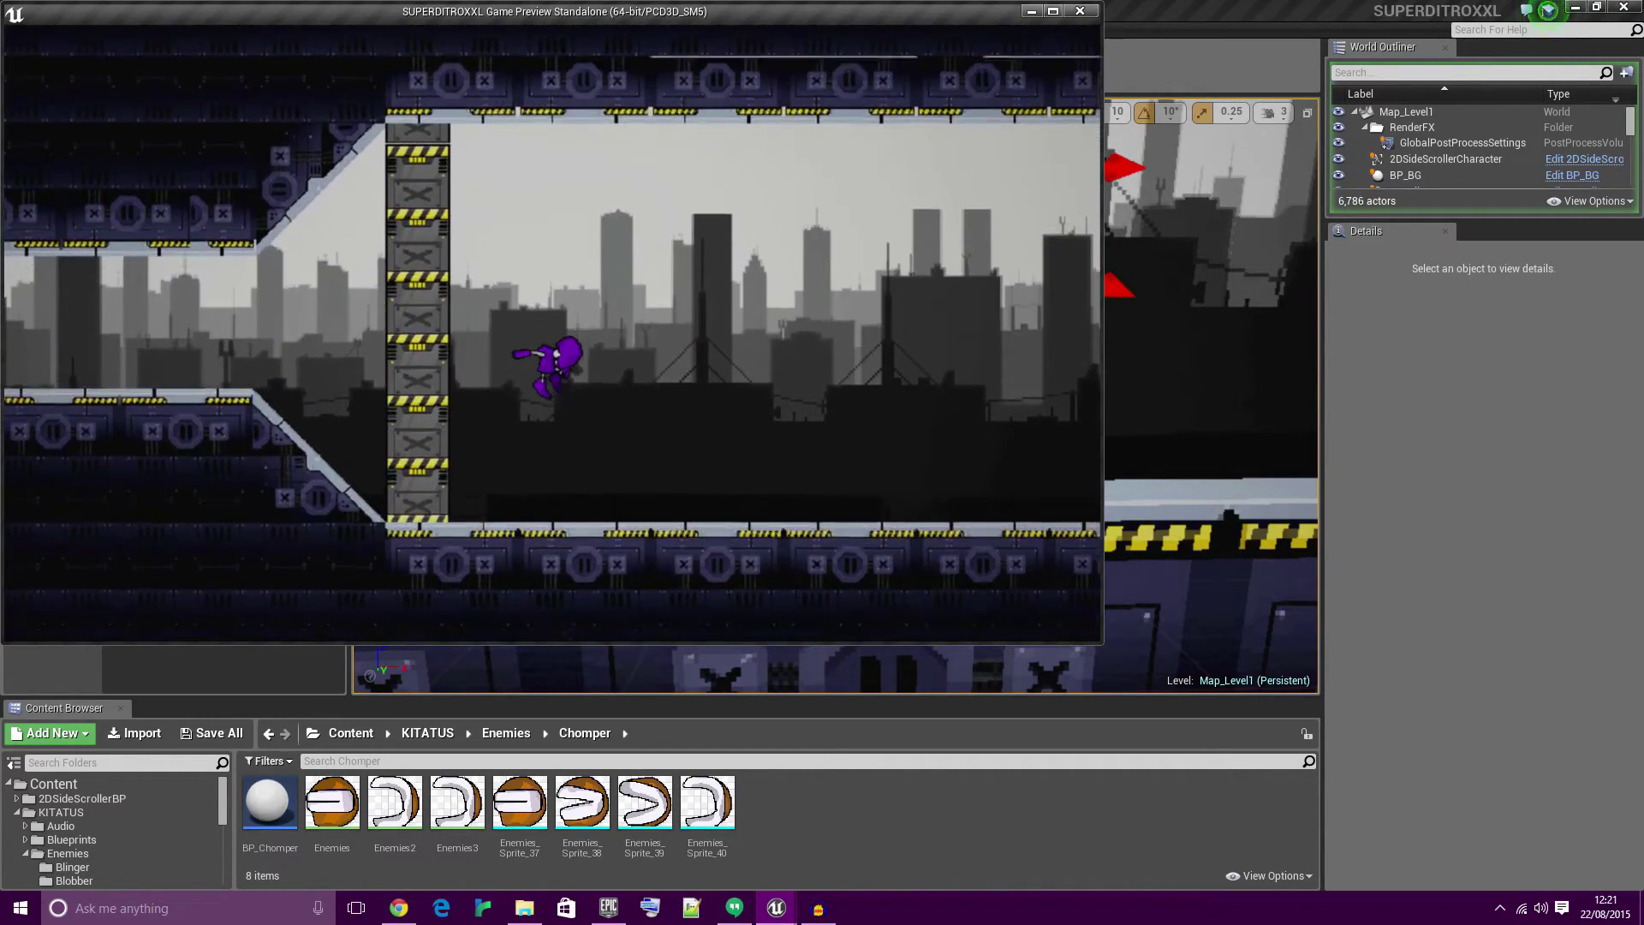
pyautogui.press('space')
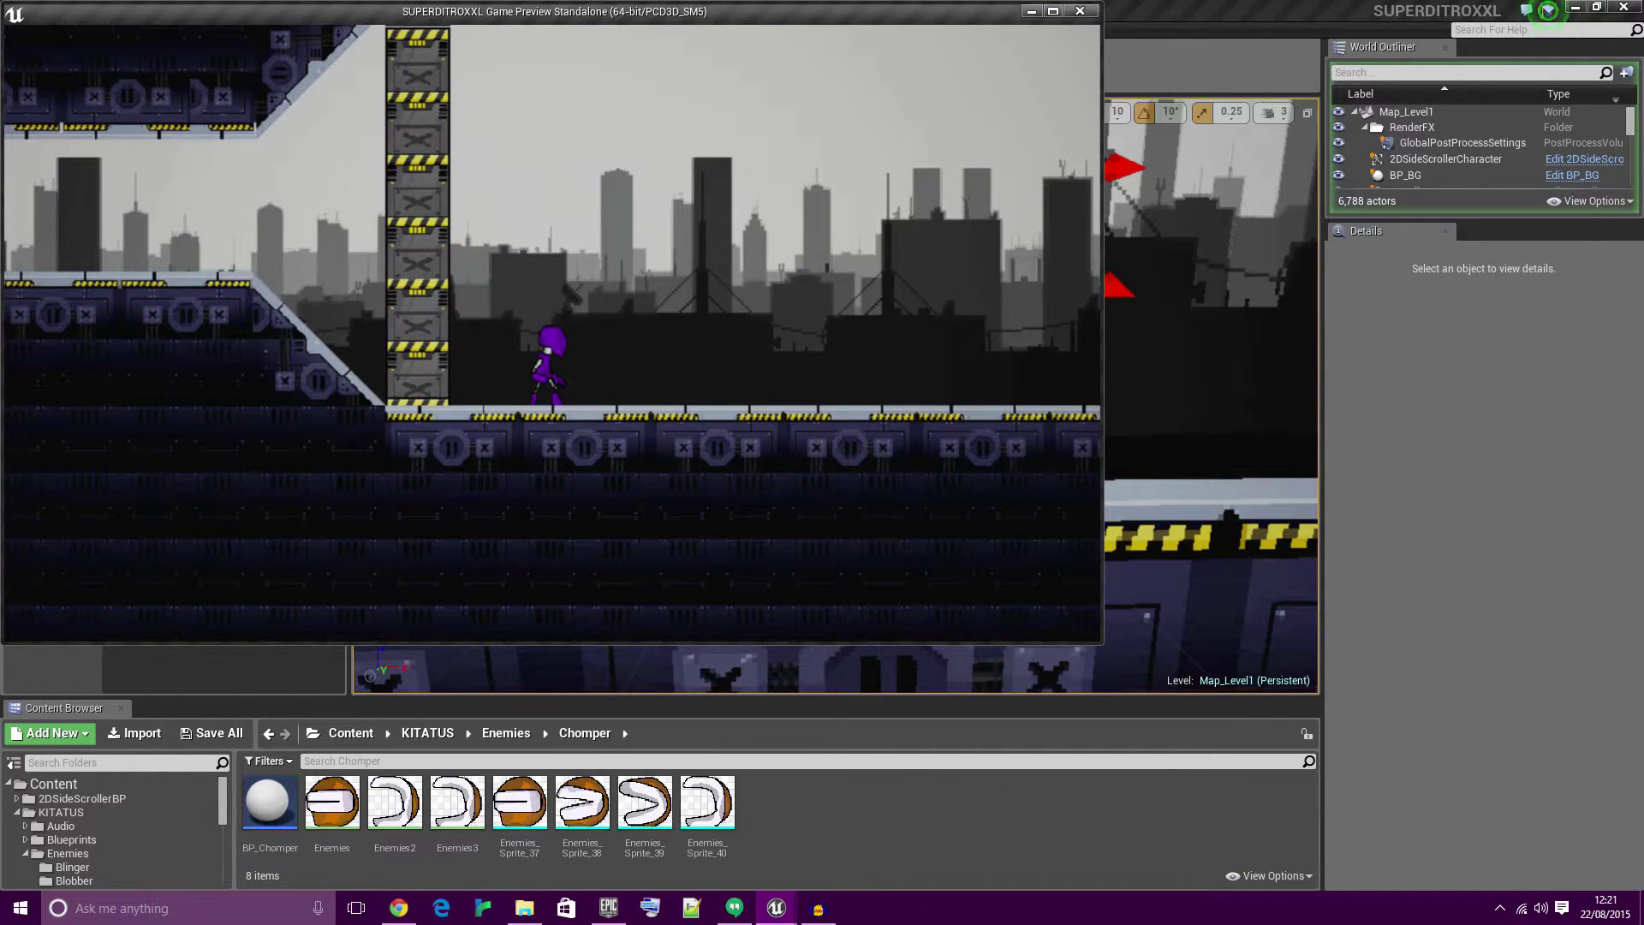
pyautogui.press('Escape')
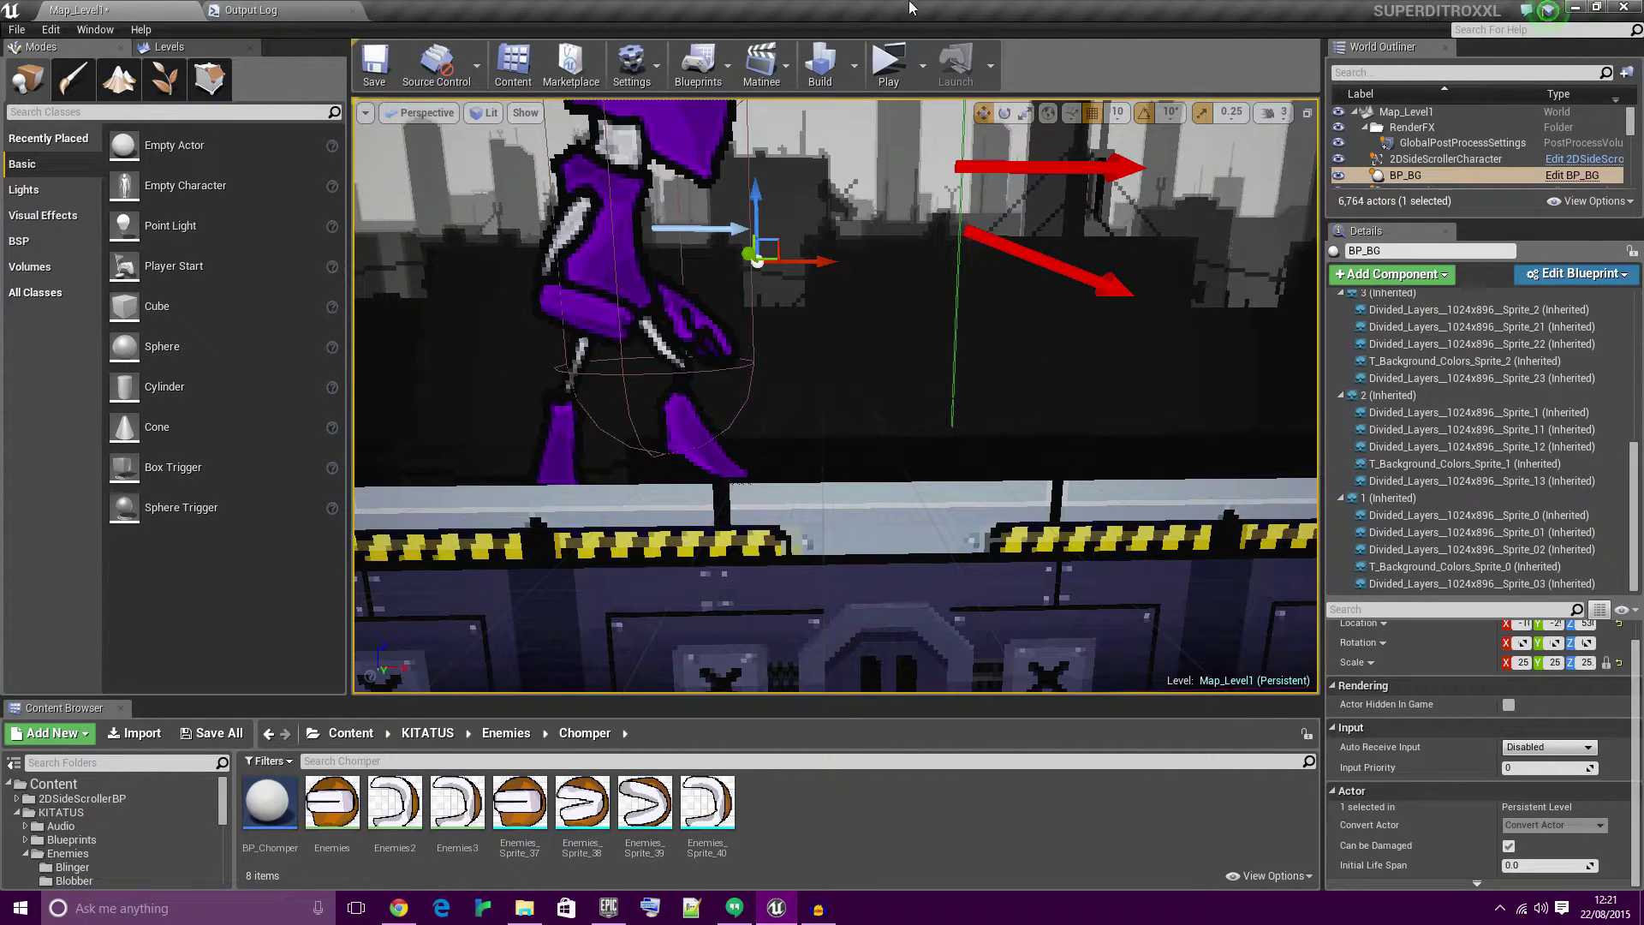
# Select BP_BG's layer group 2 and scroll through the component list.
pyautogui.scroll(1, 1388, 409)
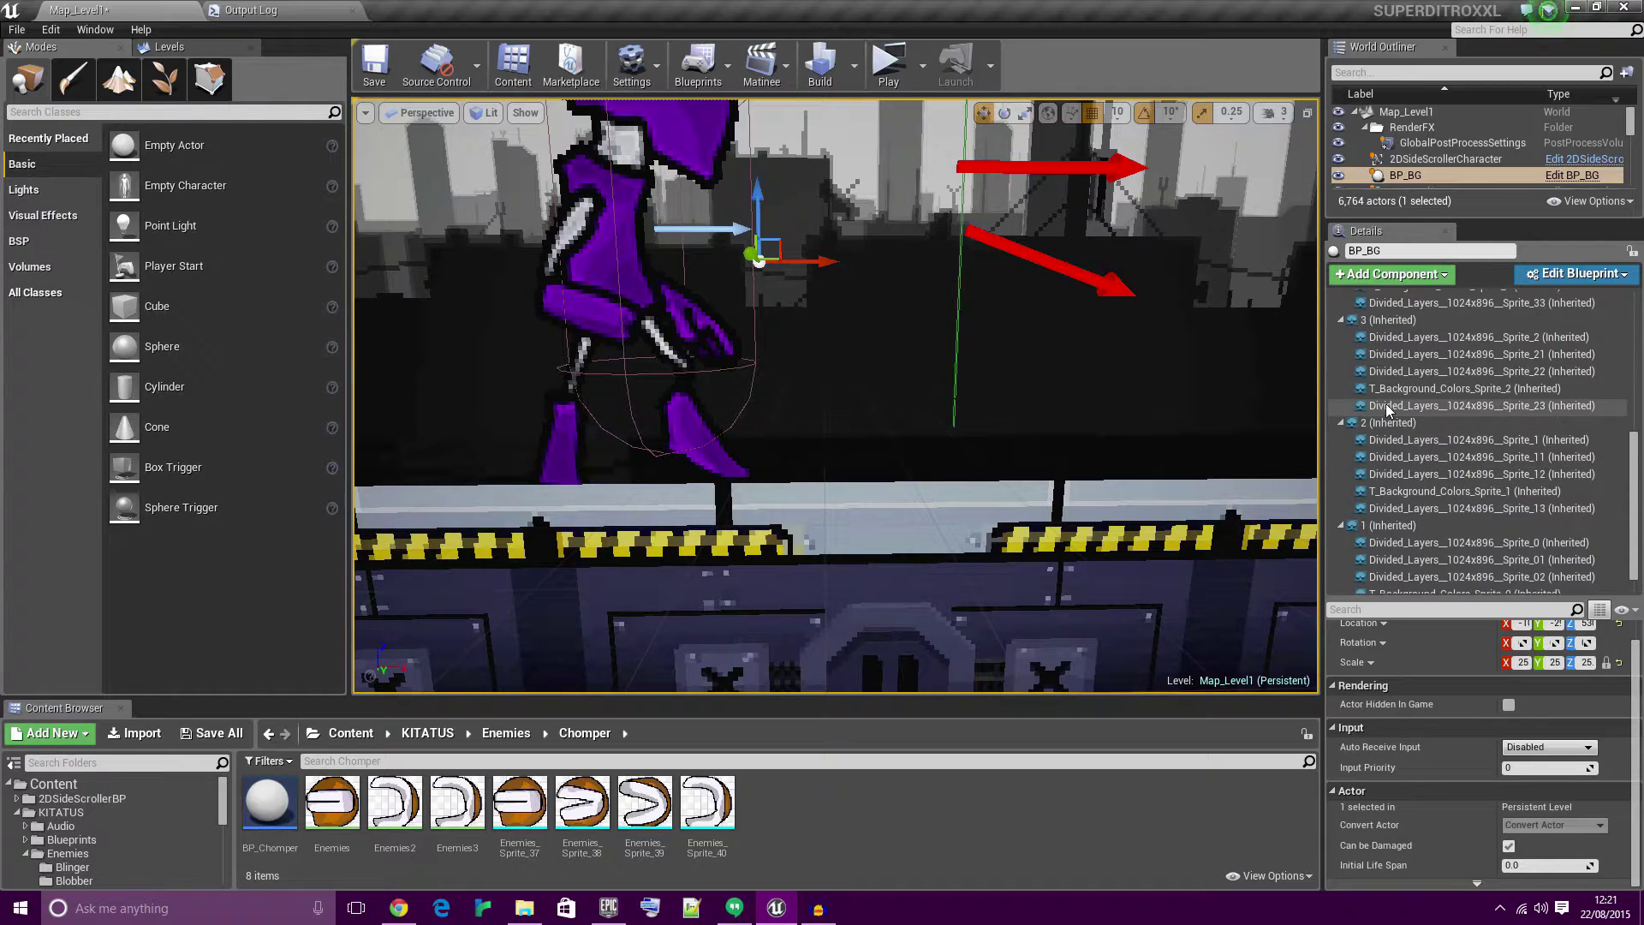
pyautogui.click(1388, 423)
pyautogui.scroll(-5, 1529, 703)
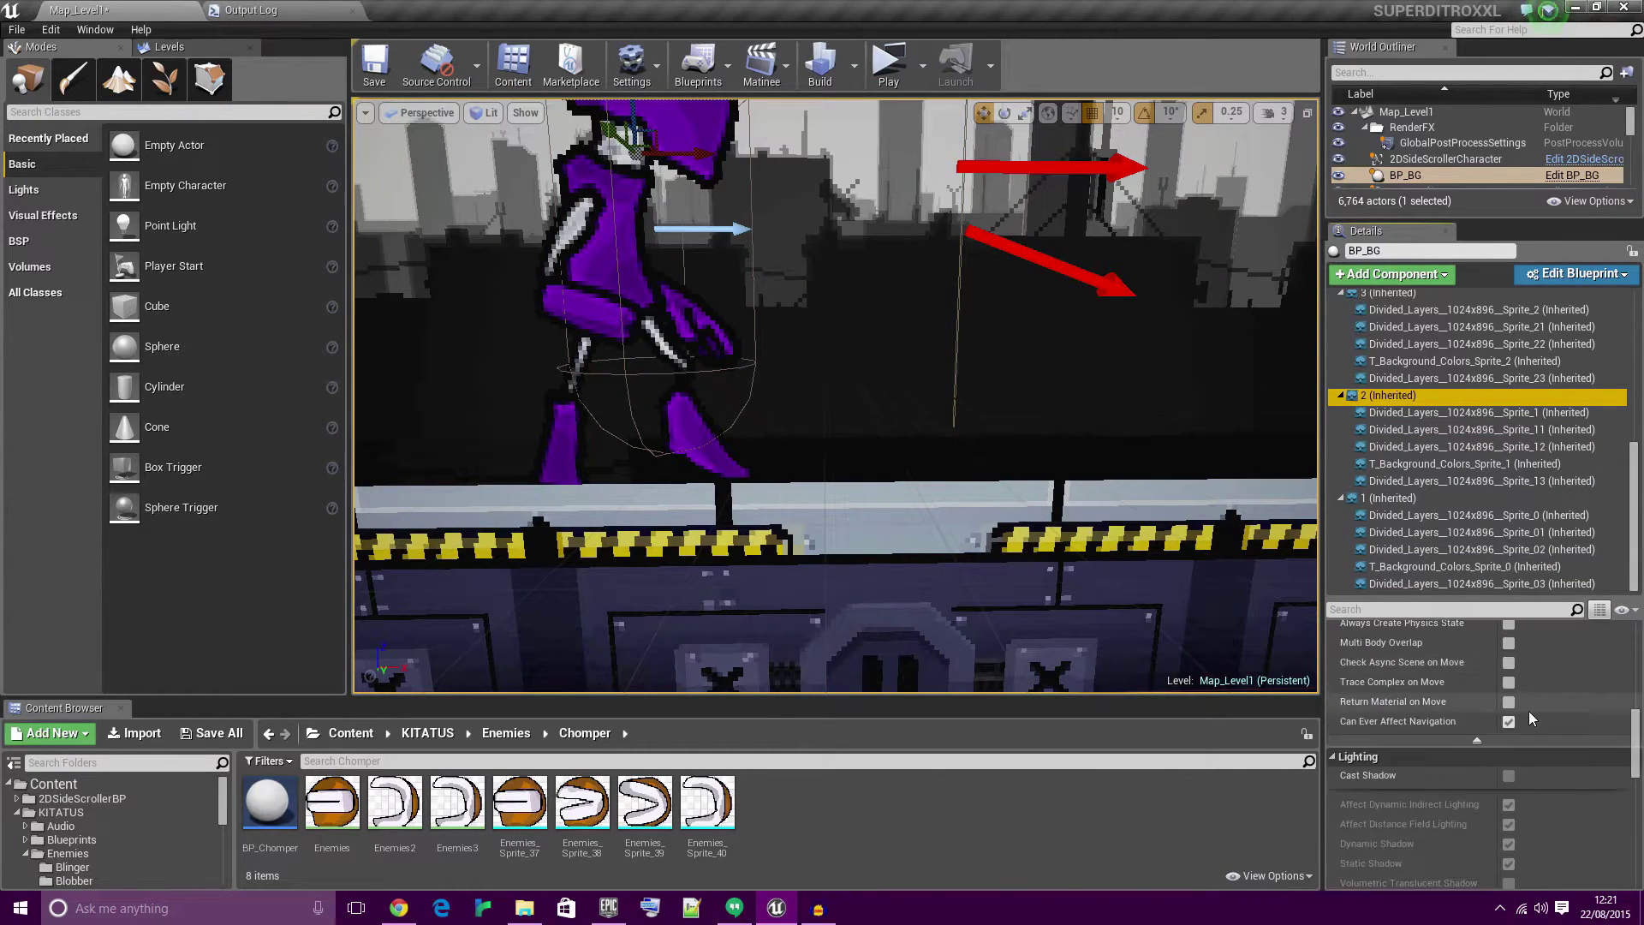
pyautogui.scroll(-8, 1526, 714)
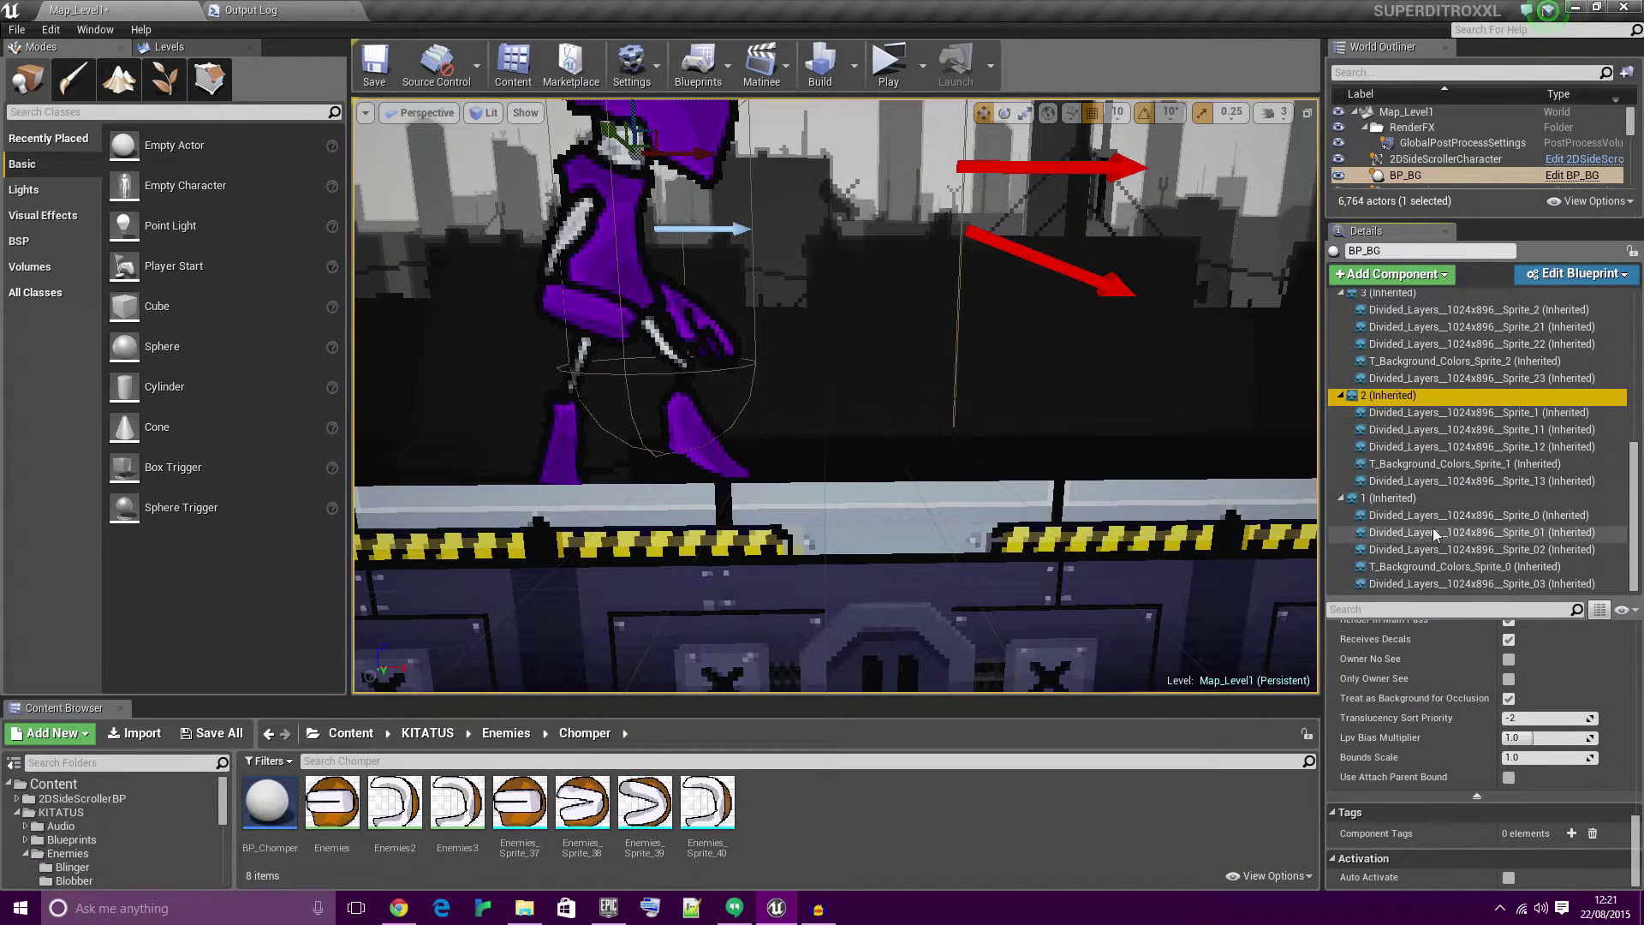
# Set layer group 1's Translucency Sort Priority to -1, save Map_Level1, and start a play-test.
pyautogui.click(1439, 499)
pyautogui.click(1542, 718)
pyautogui.write('-1')
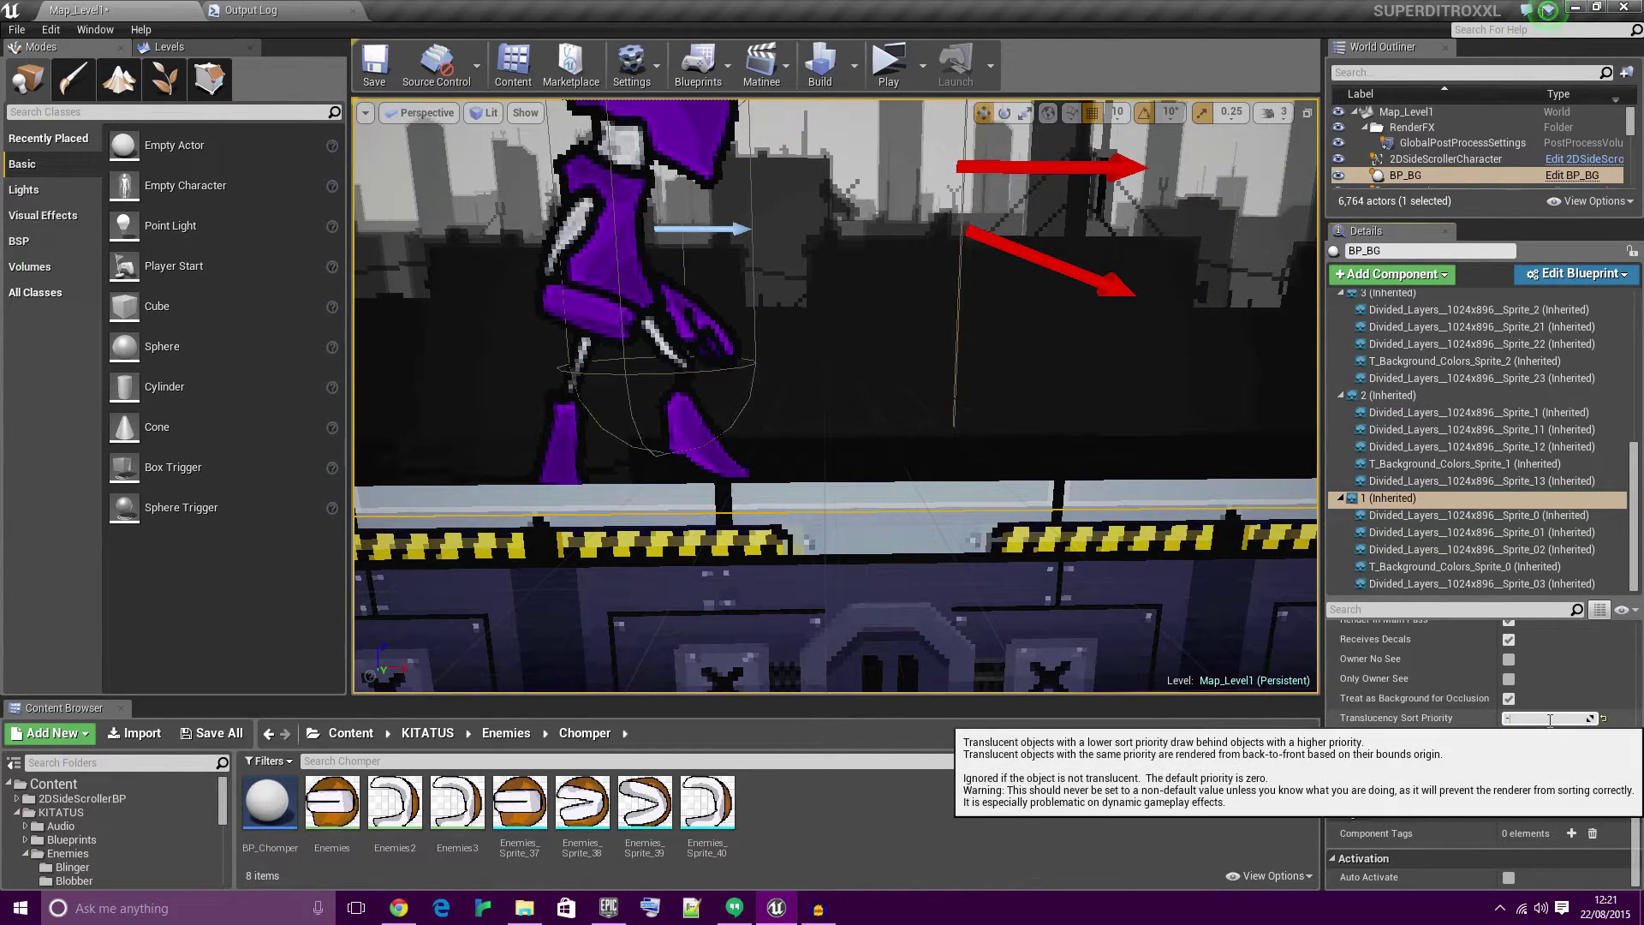
pyautogui.hotkey('ctrl', 's')
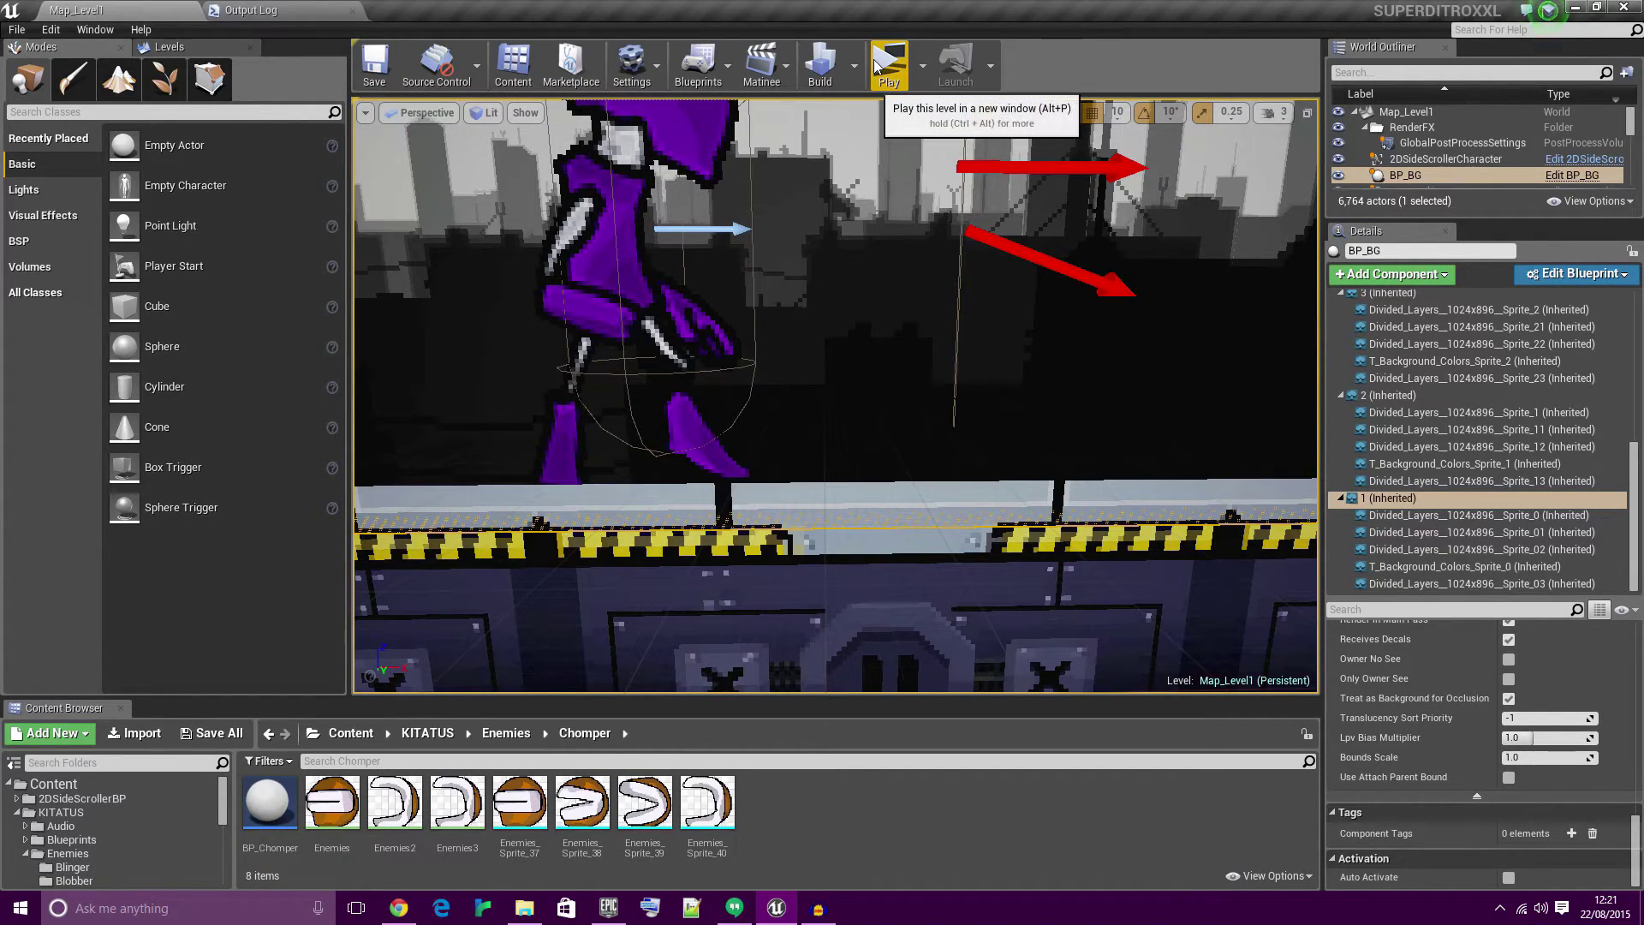
pyautogui.click(877, 65)
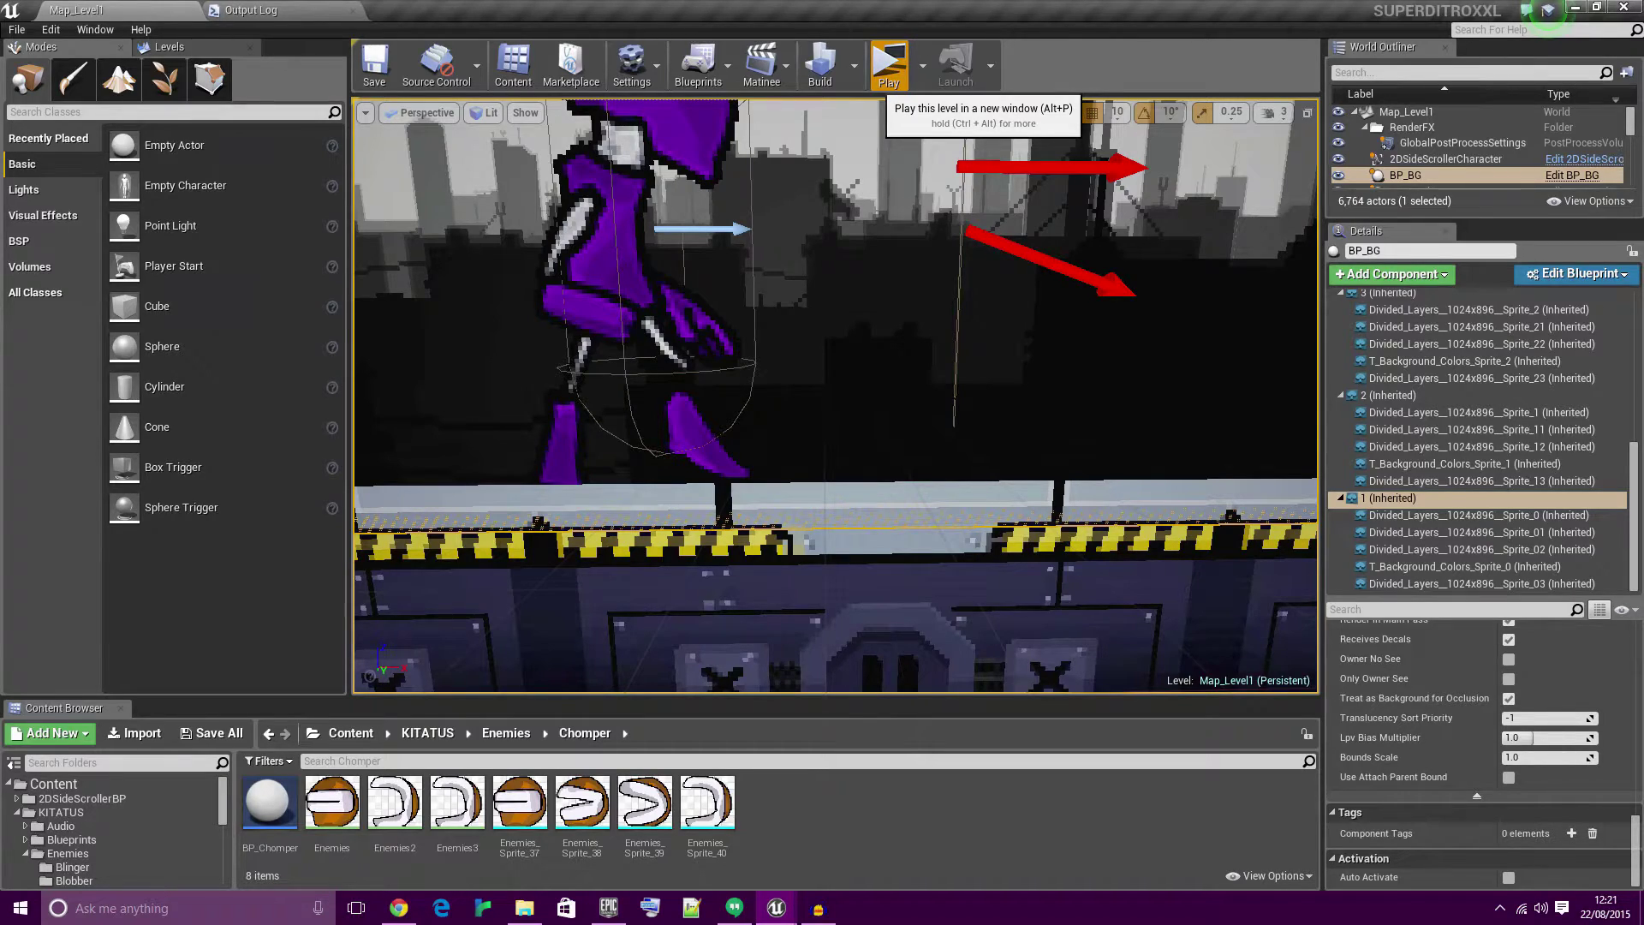
pyautogui.press('Right')
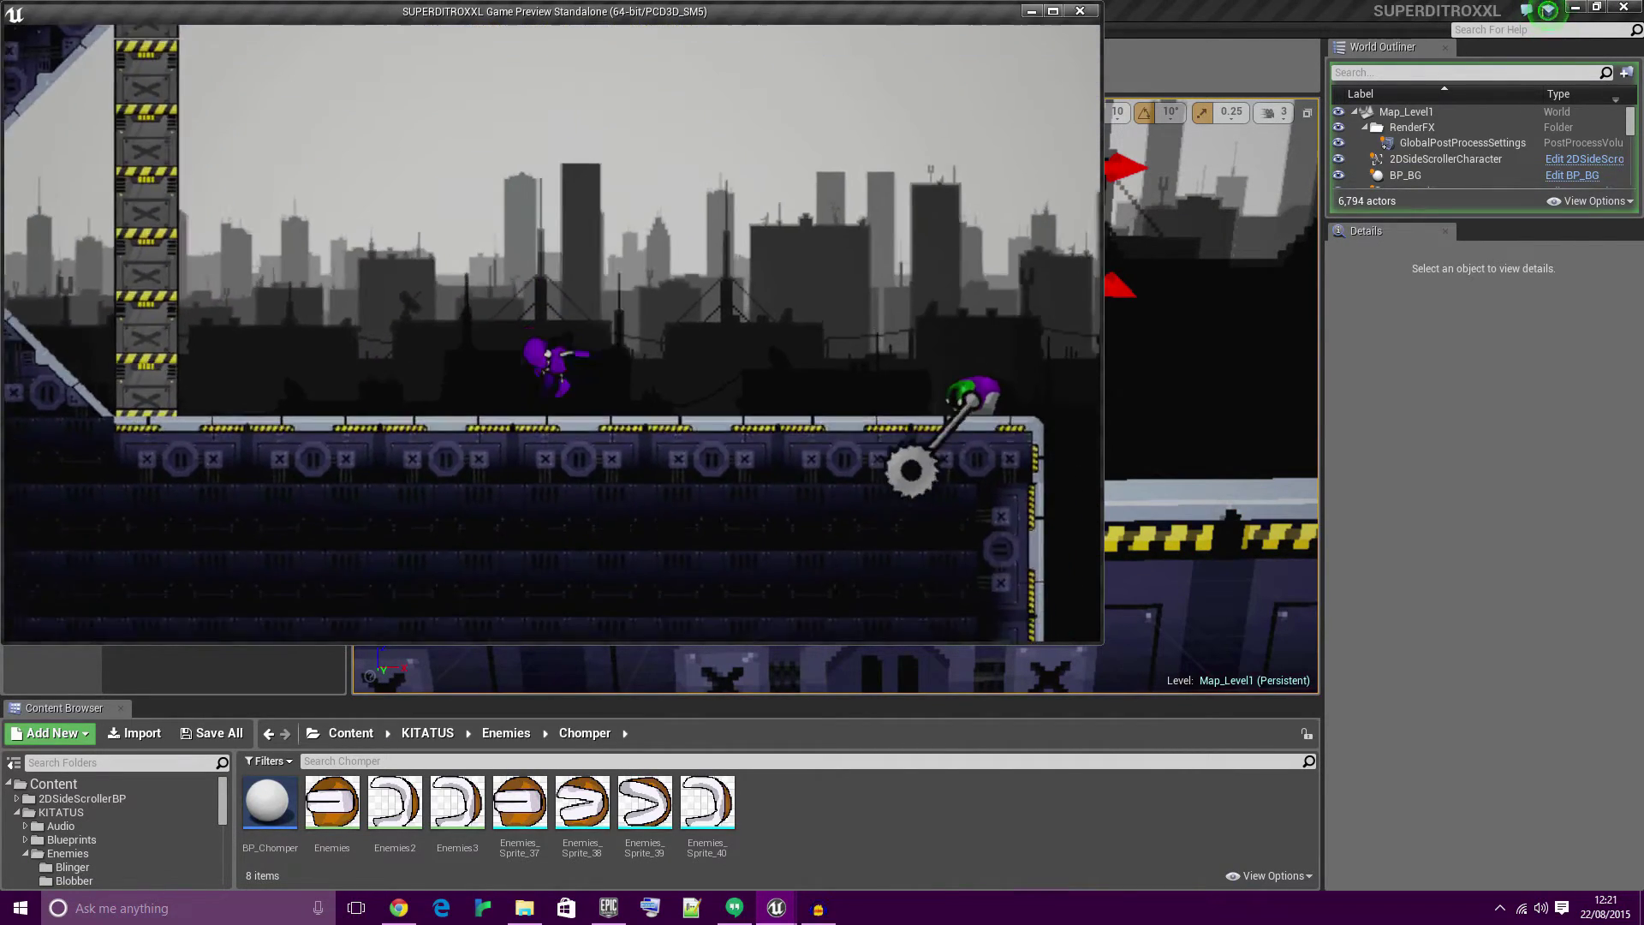
pyautogui.press('Left')
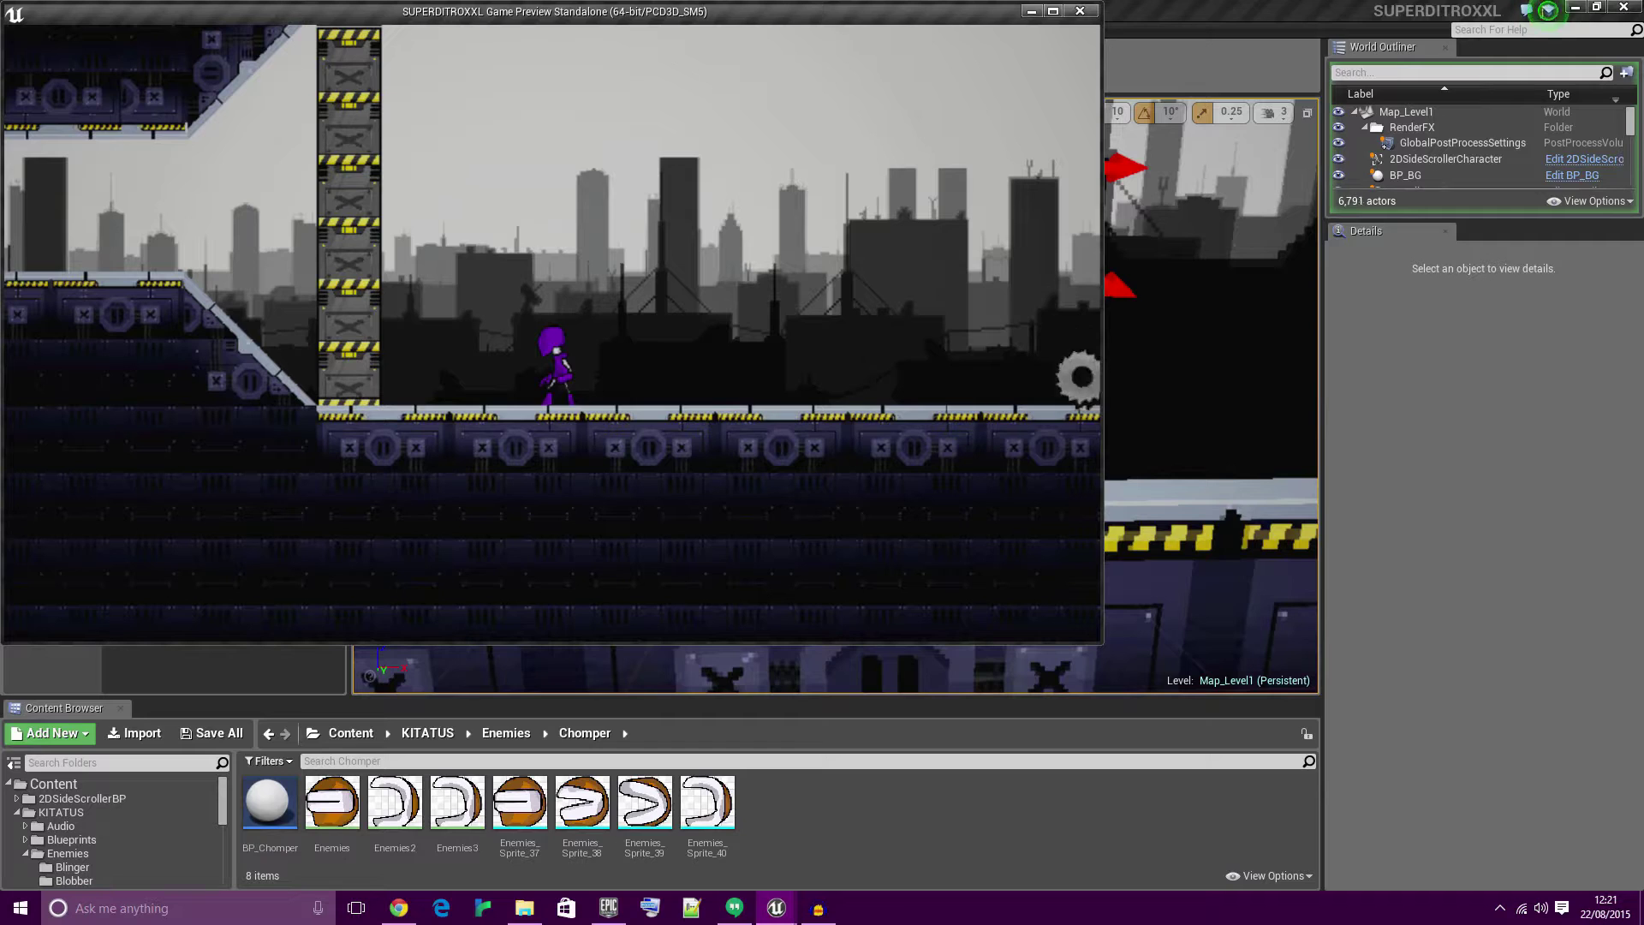
pyautogui.press('Right')
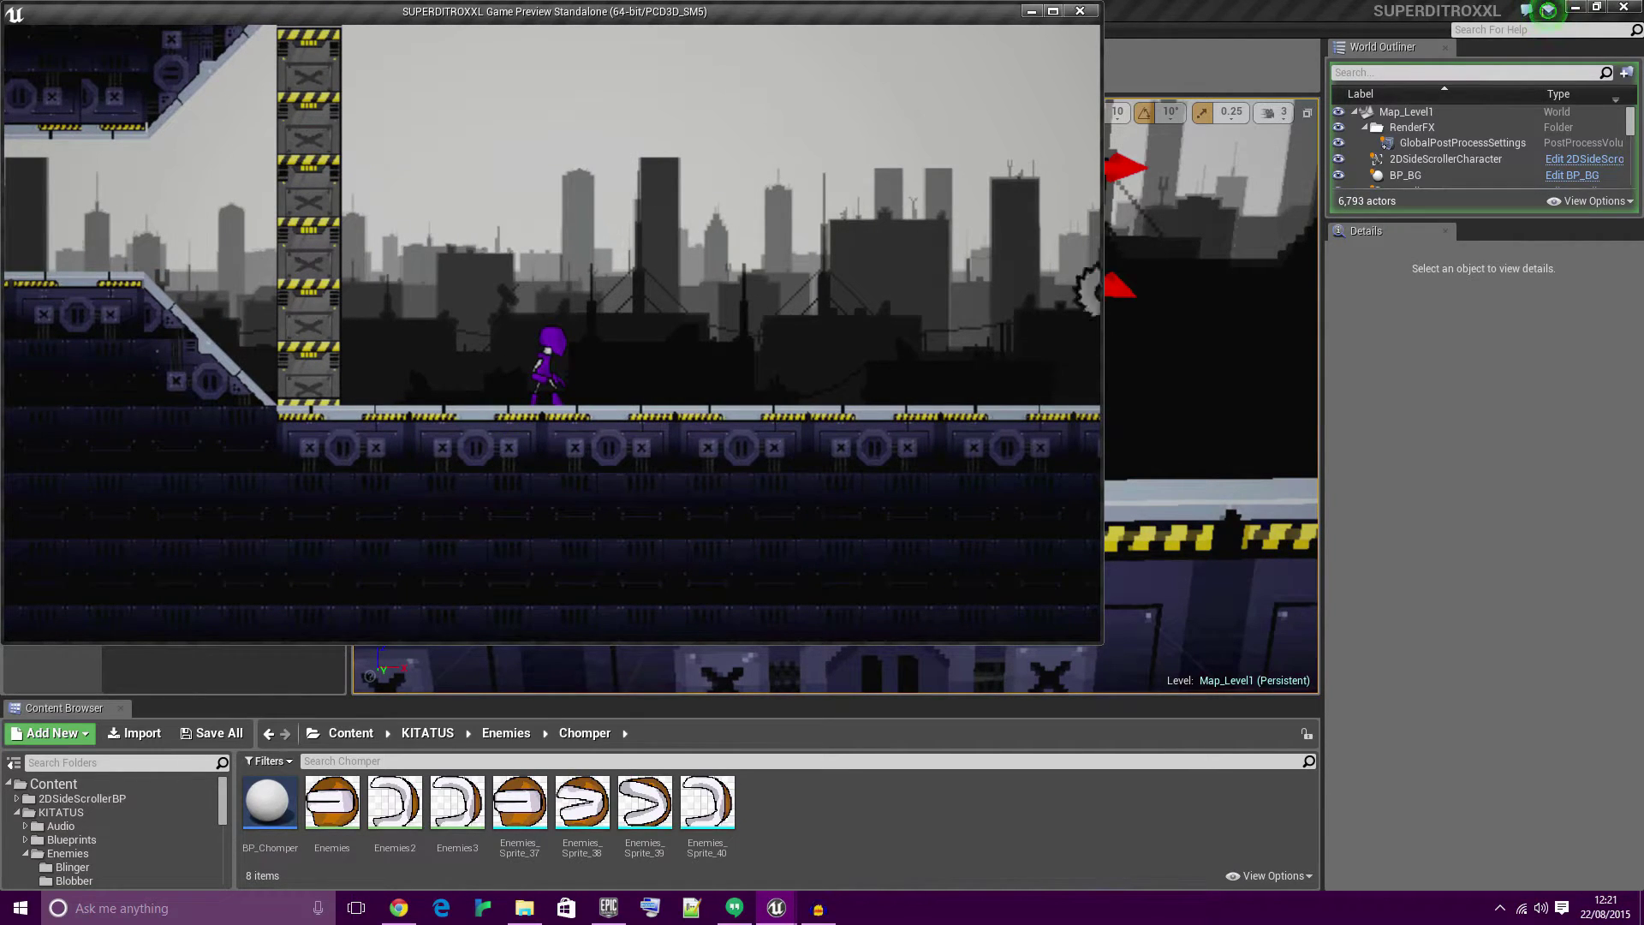
pyautogui.press('Right')
pyautogui.press('Left')
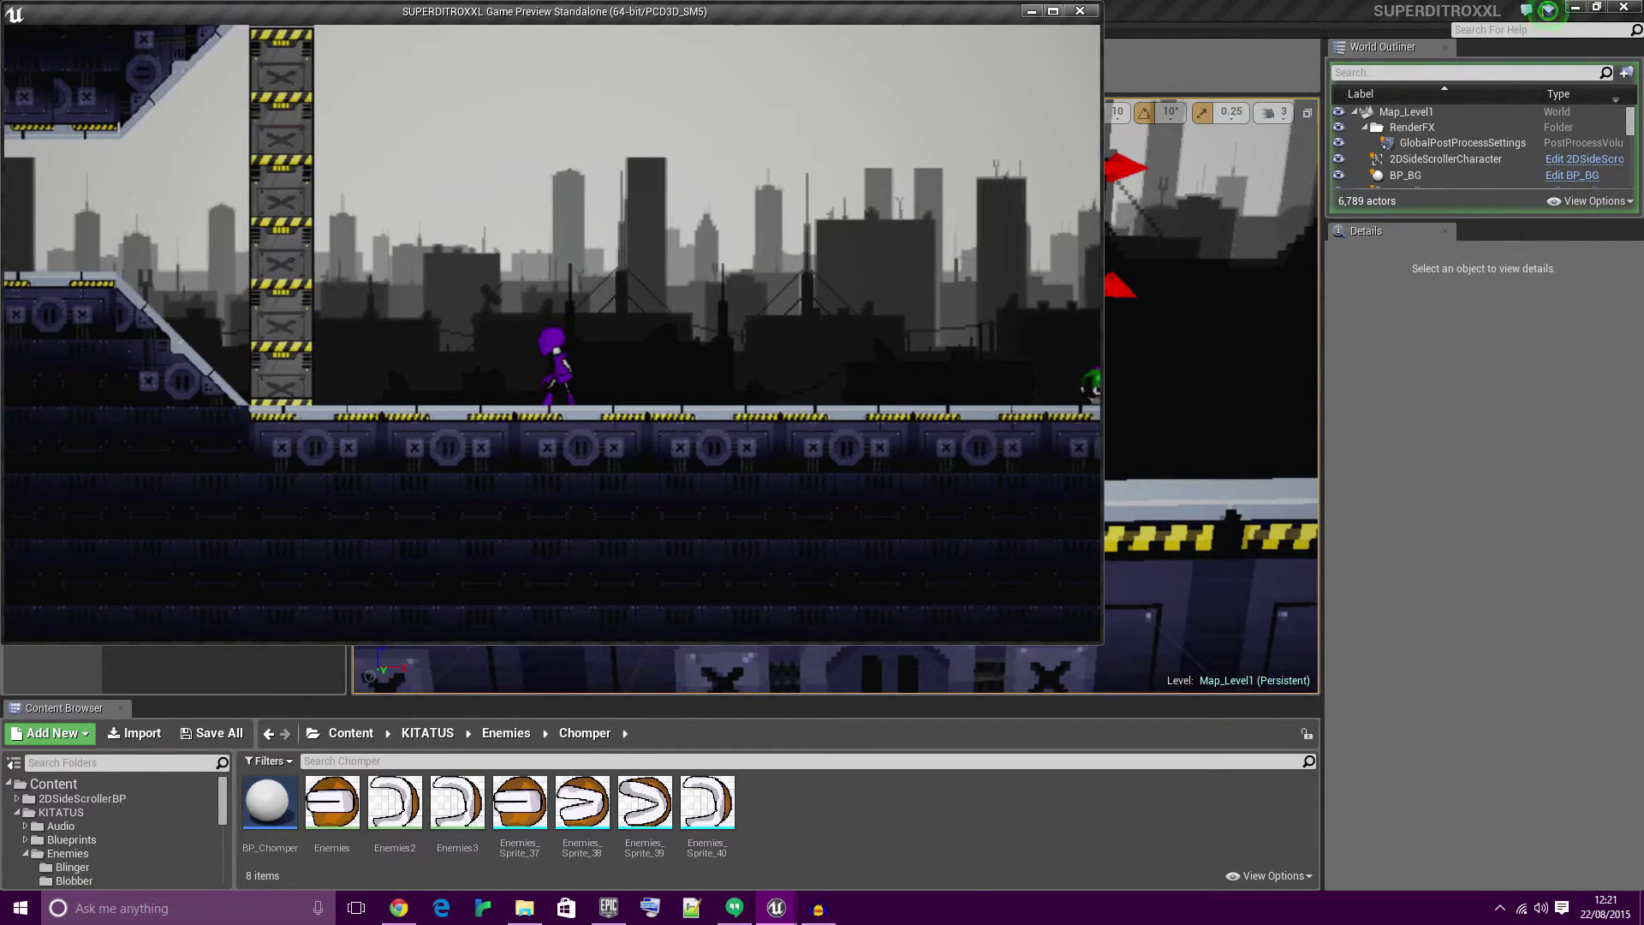
pyautogui.press('Escape')
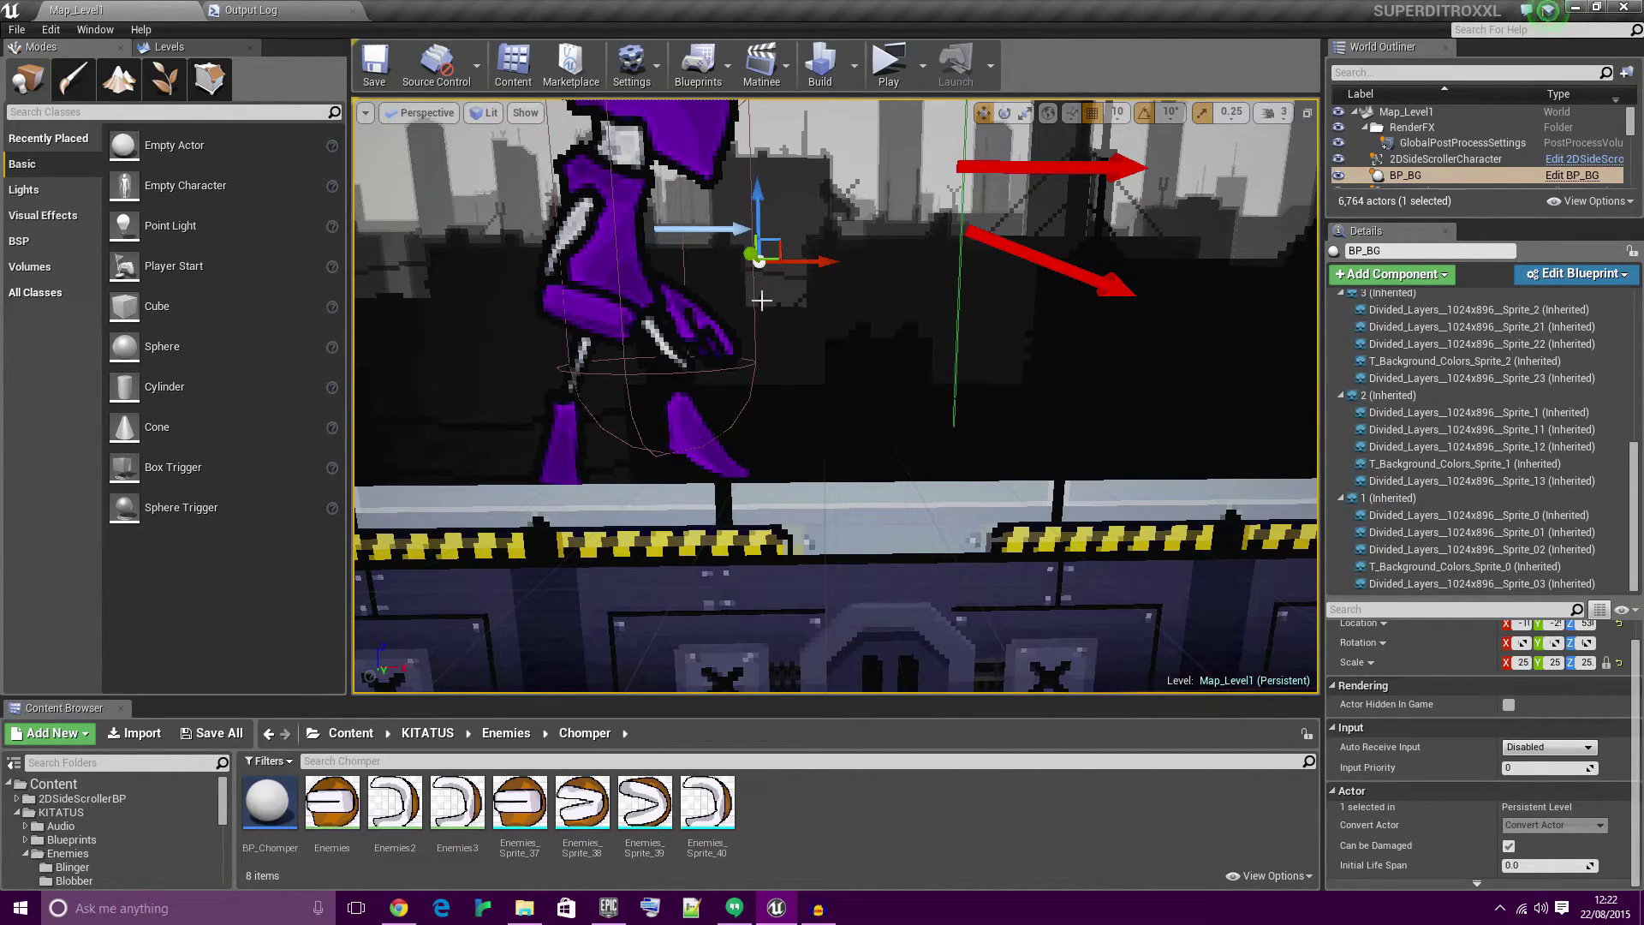
# Change the 2DSideScrollerCharacter Sprite's Translucency Sort Priority from -5 to 6.
pyautogui.click(1446, 158)
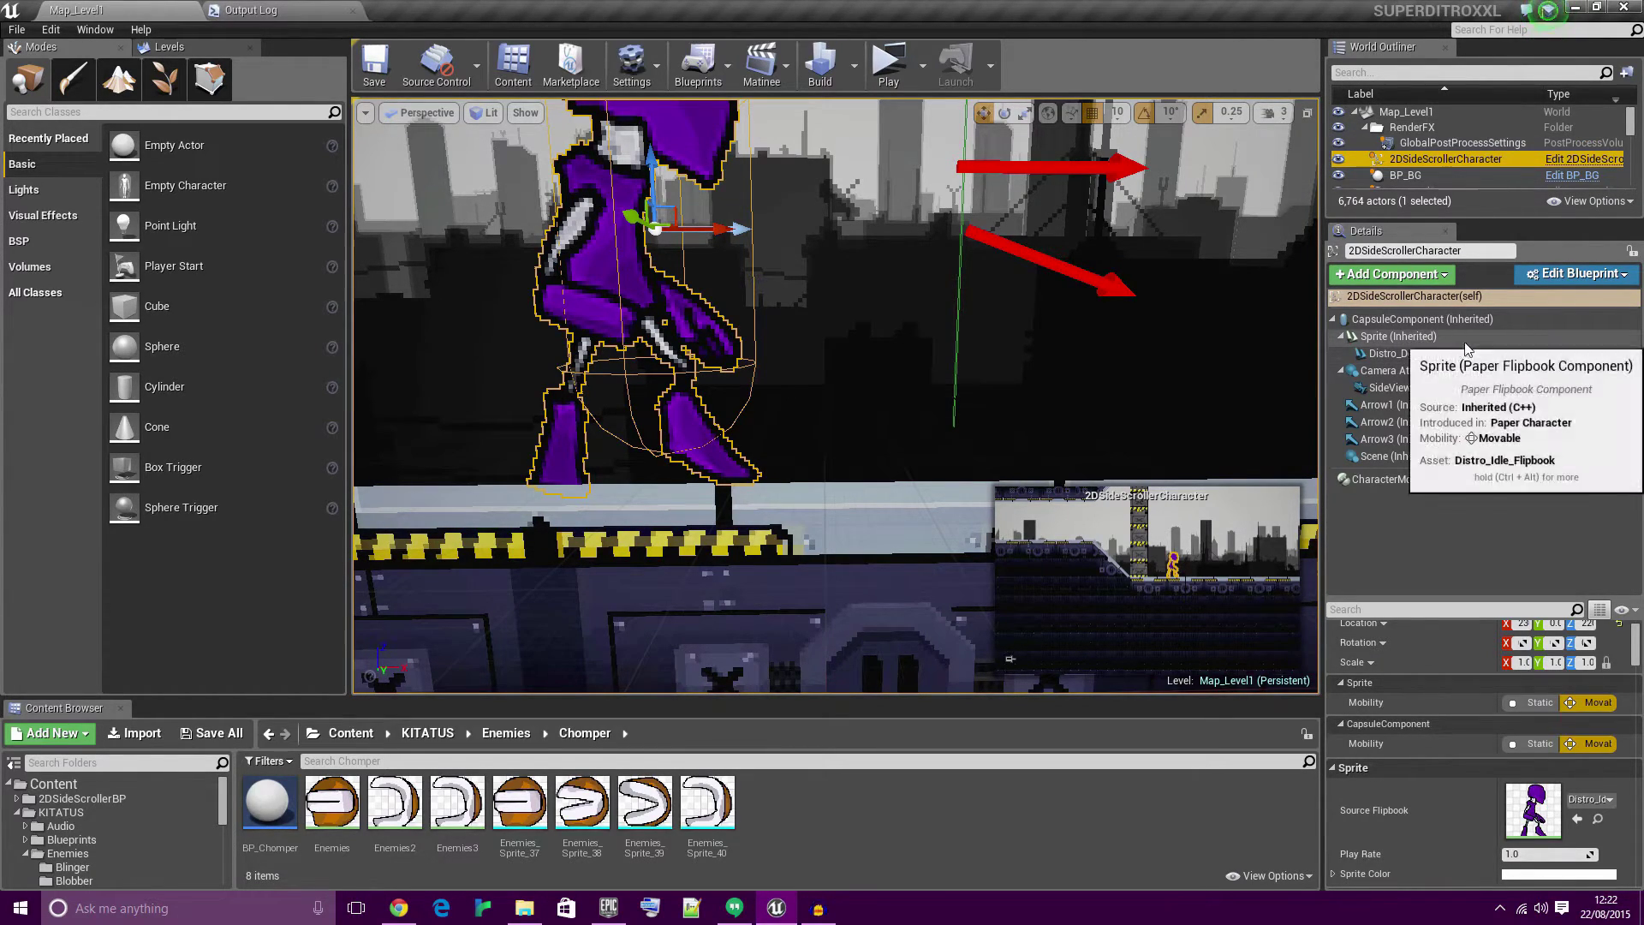
pyautogui.click(1440, 341)
pyautogui.scroll(-1, 1447, 643)
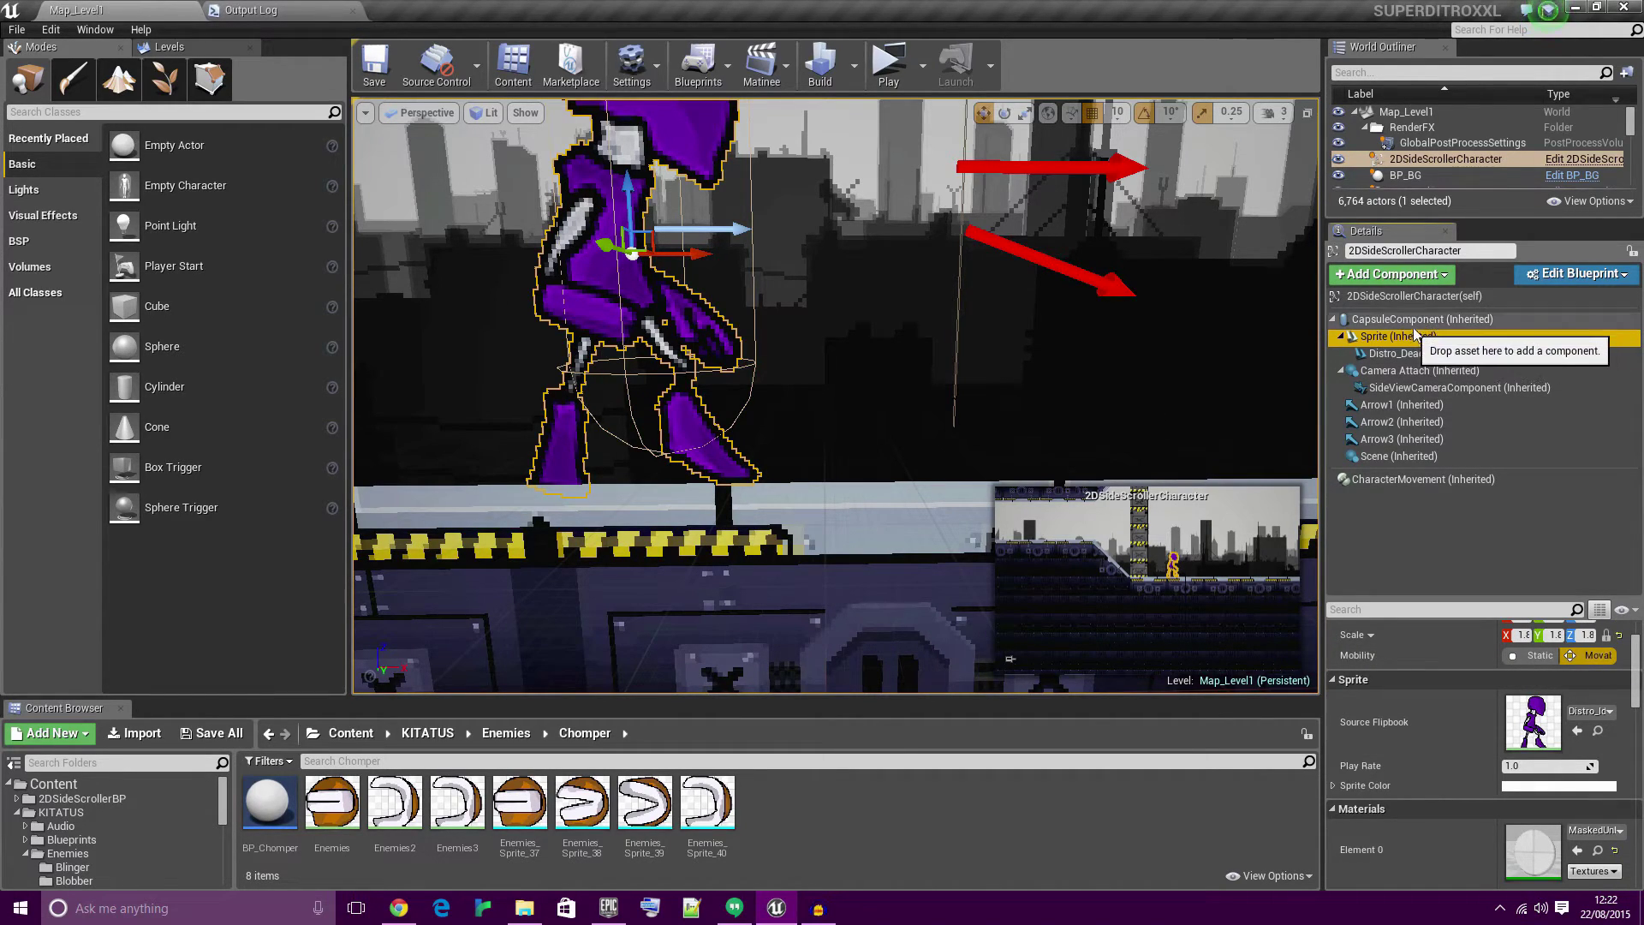
pyautogui.scroll(-10, 1454, 800)
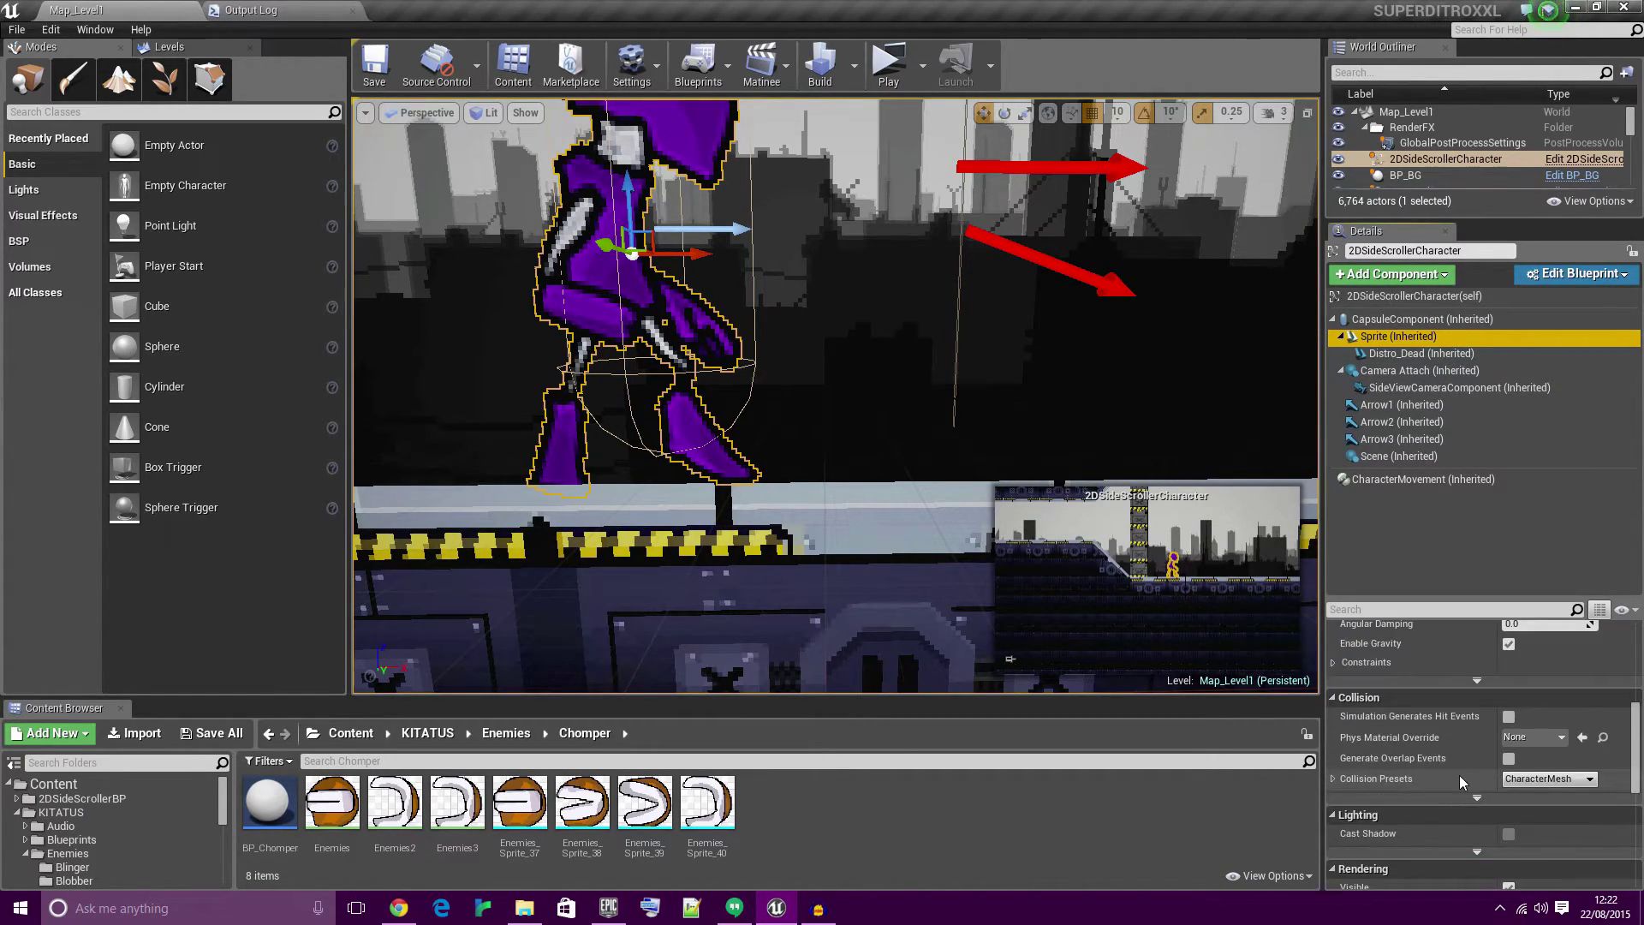
pyautogui.scroll(-4, 1462, 757)
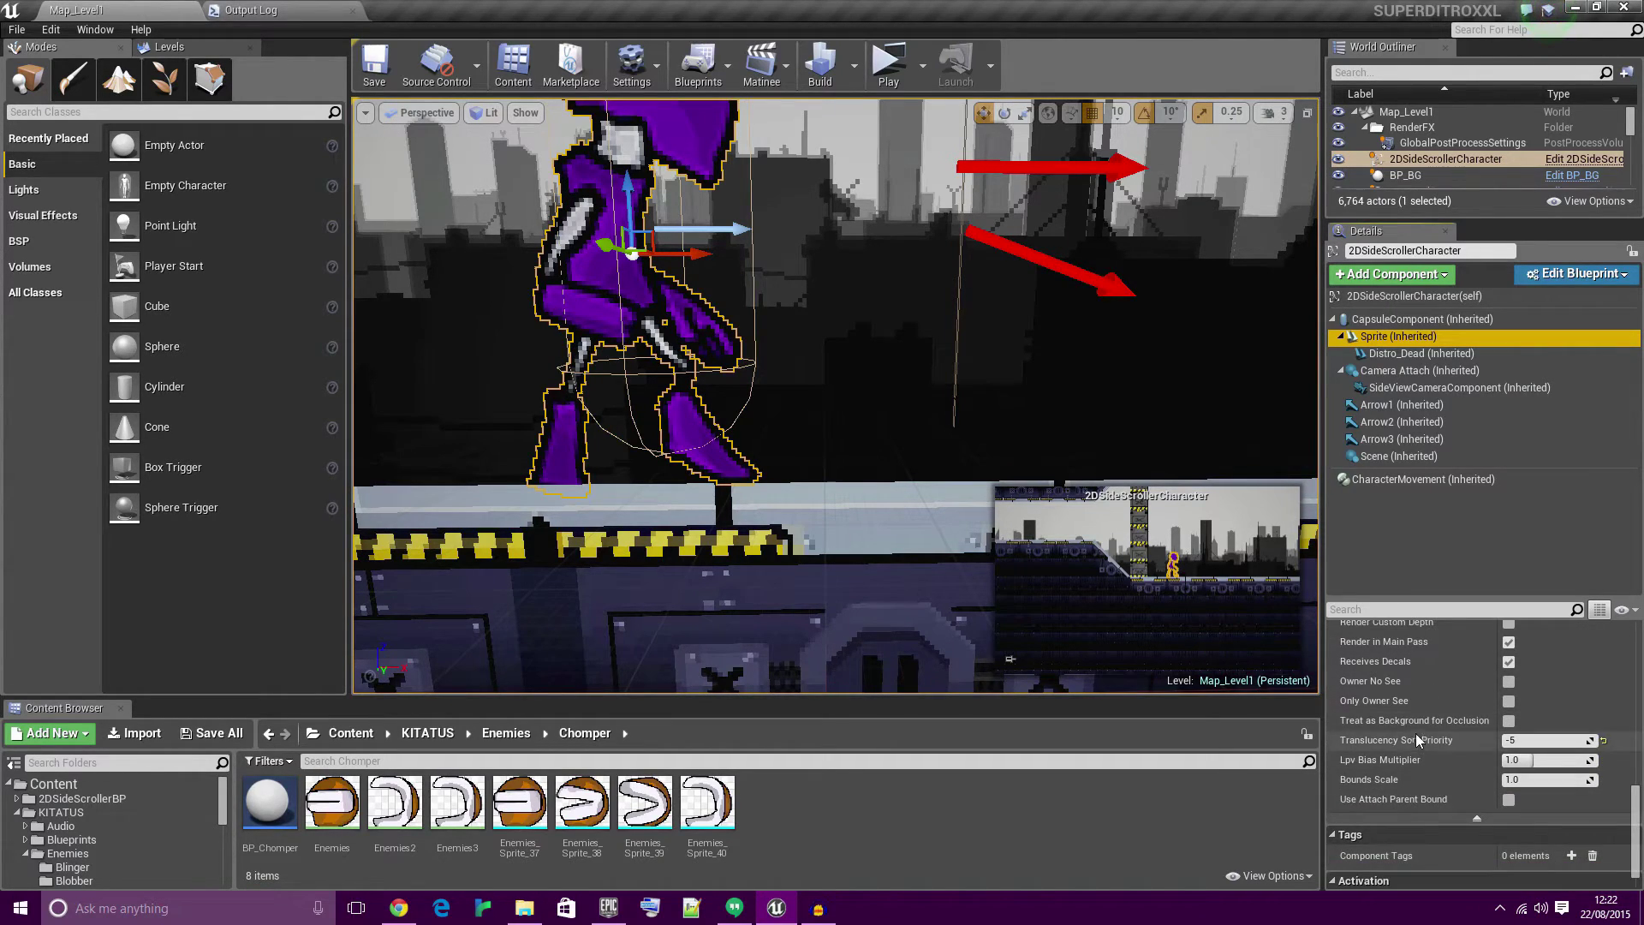
pyautogui.click(1521, 741)
pyautogui.click(1522, 742)
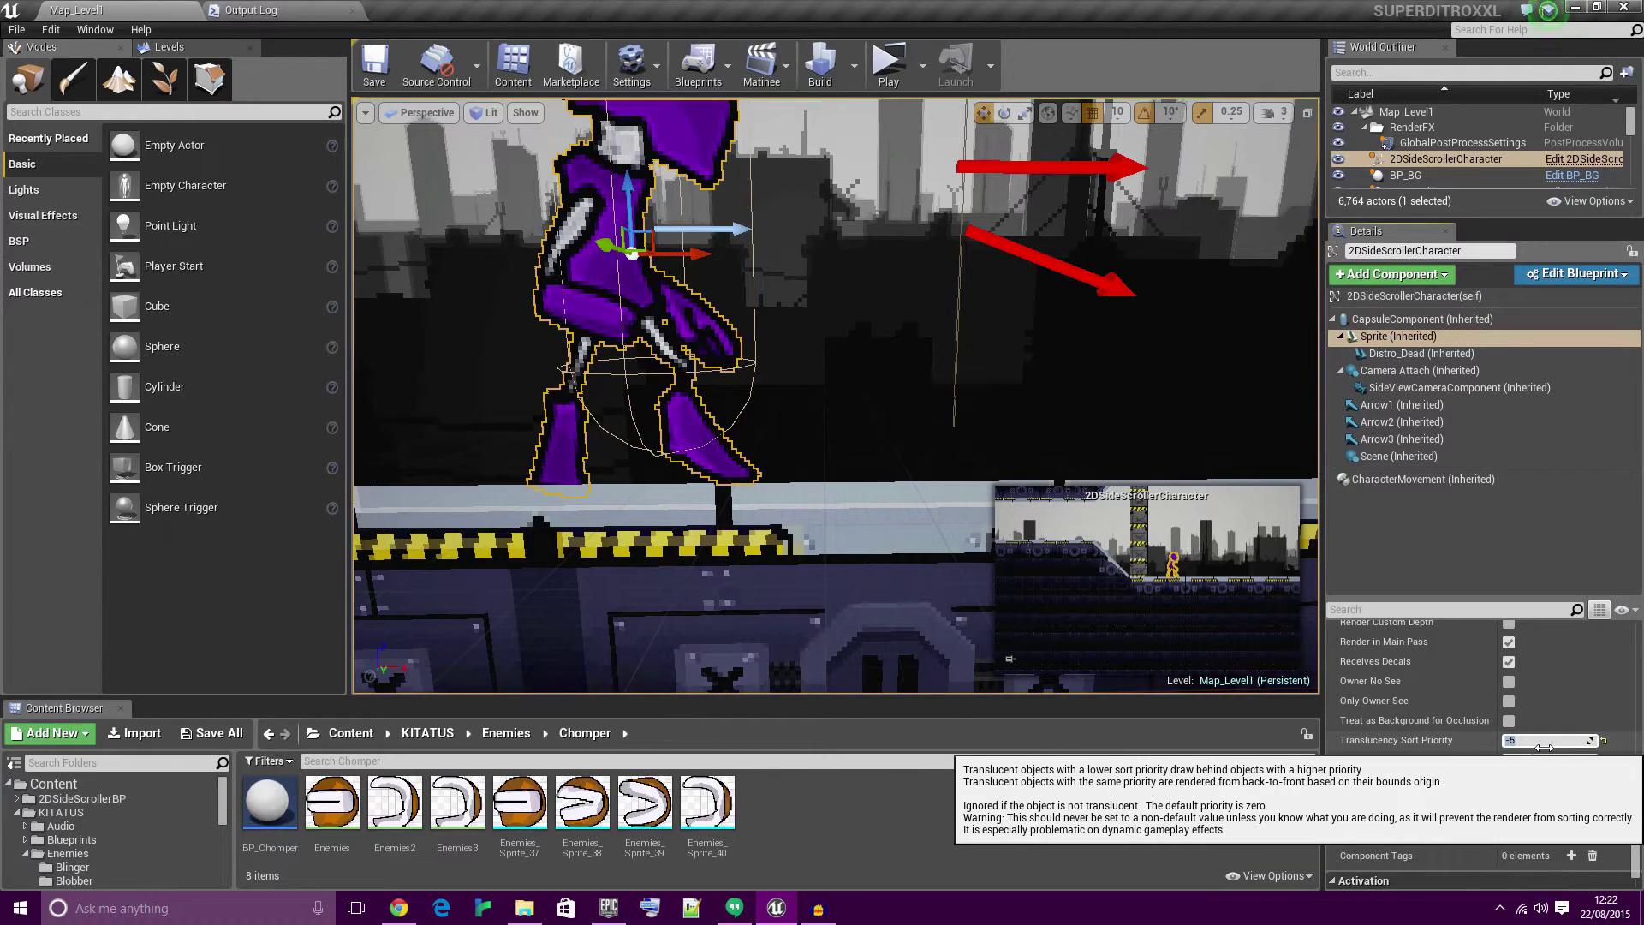
pyautogui.press('Return')
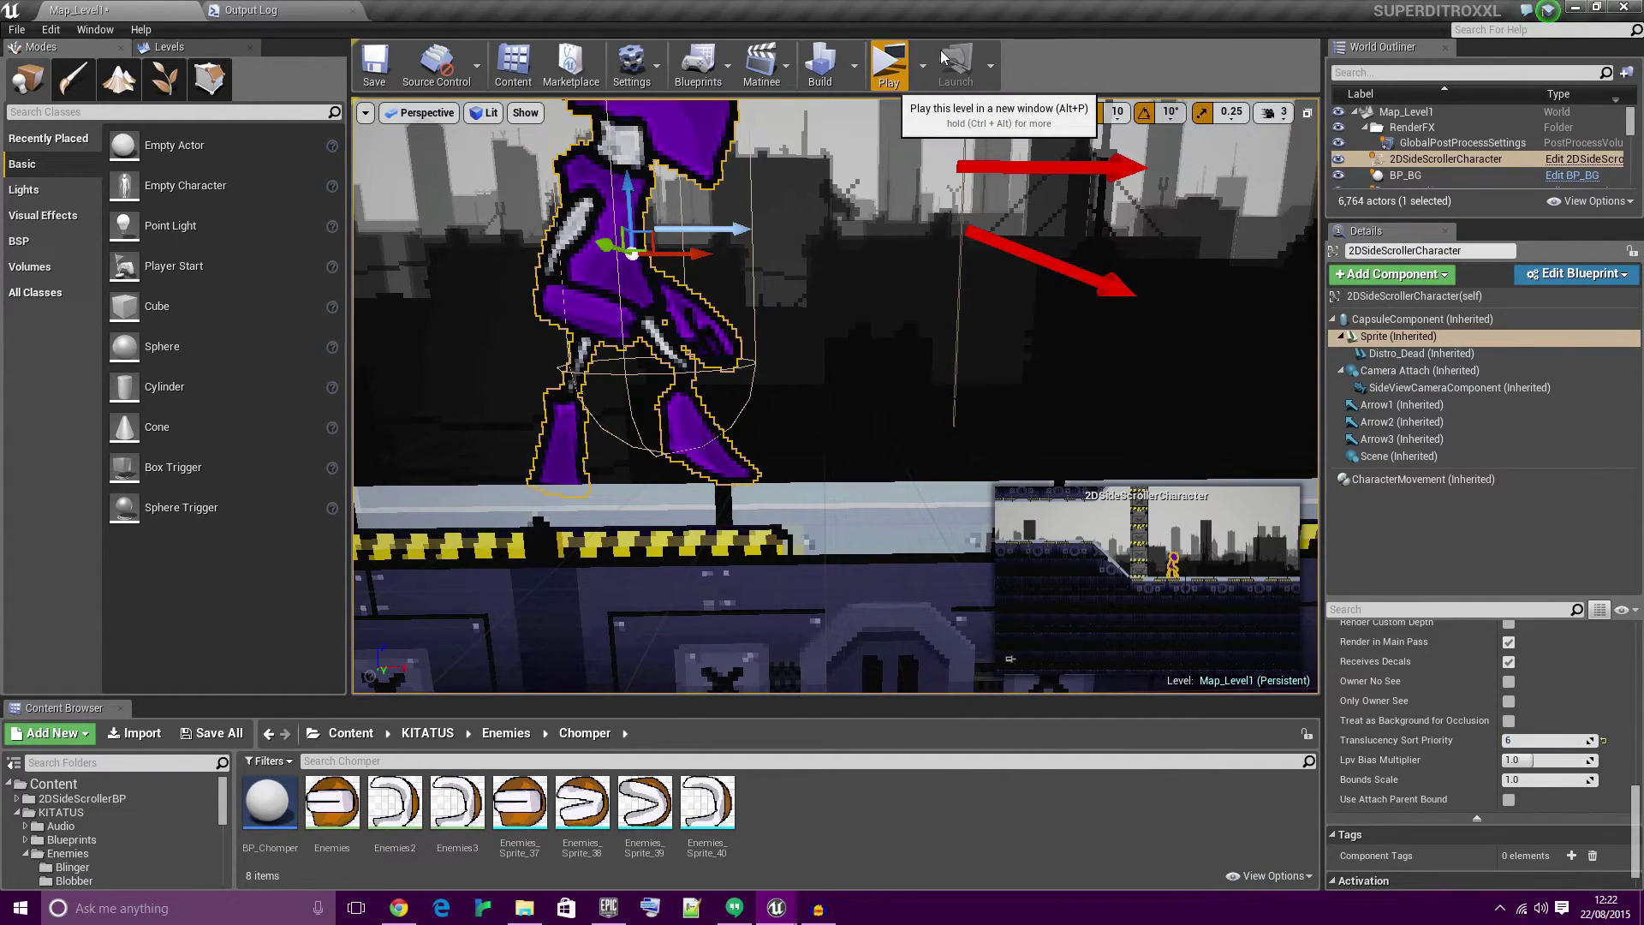
# Play-test the level, running the character right and then back left.
pyautogui.click(889, 69)
pyautogui.press('d')
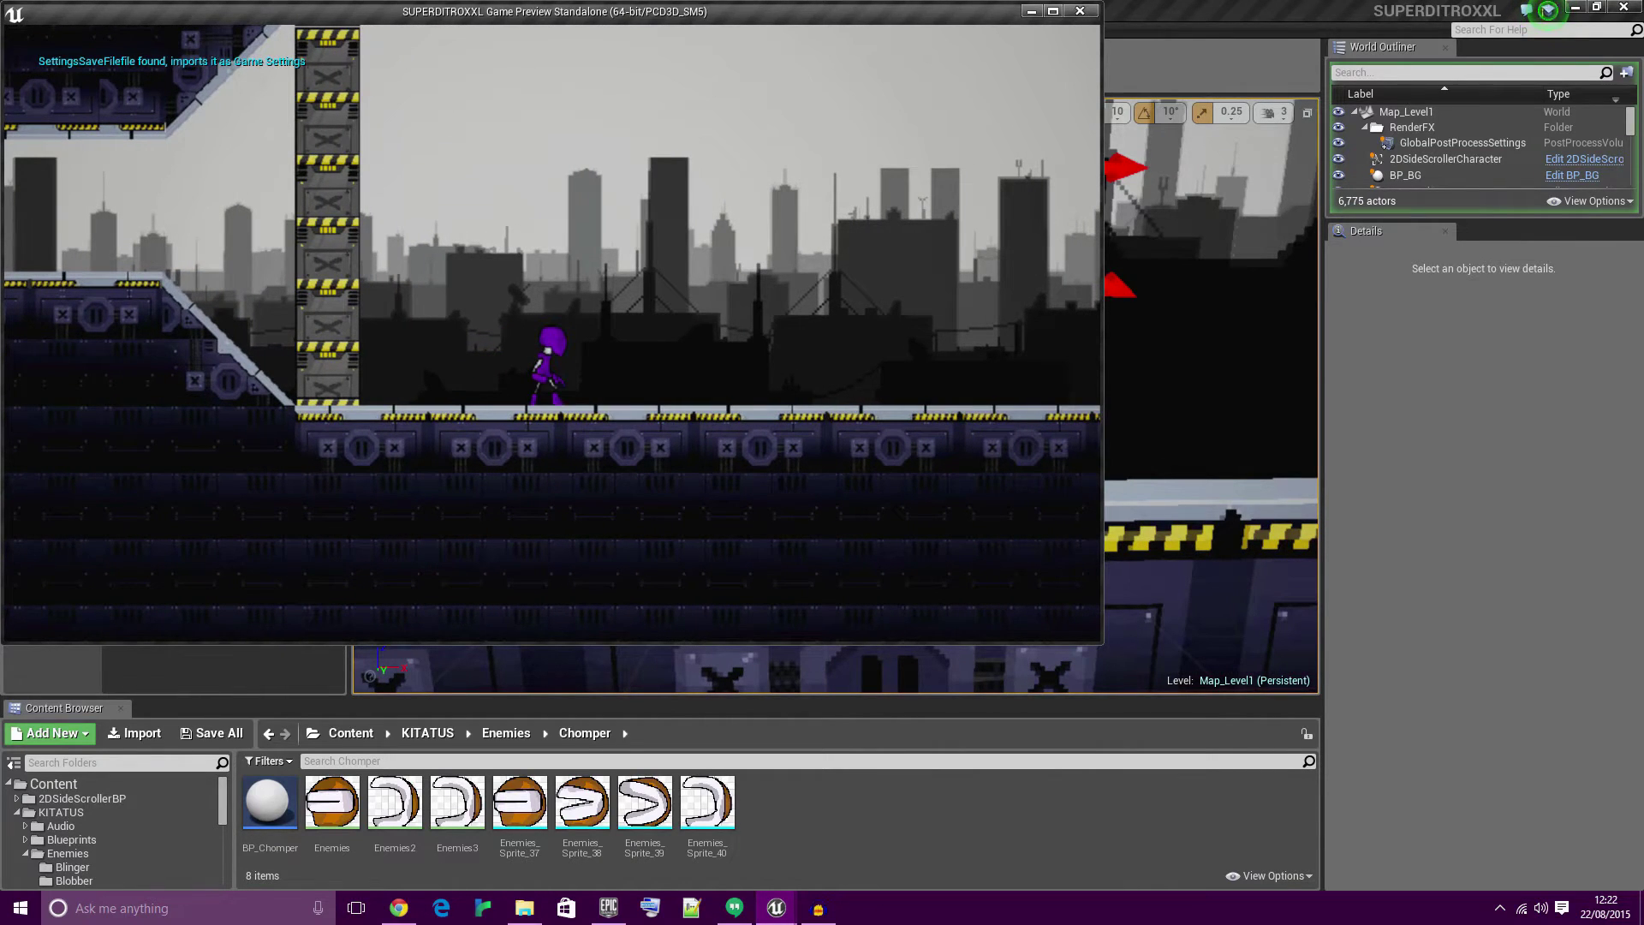
pyautogui.press('a')
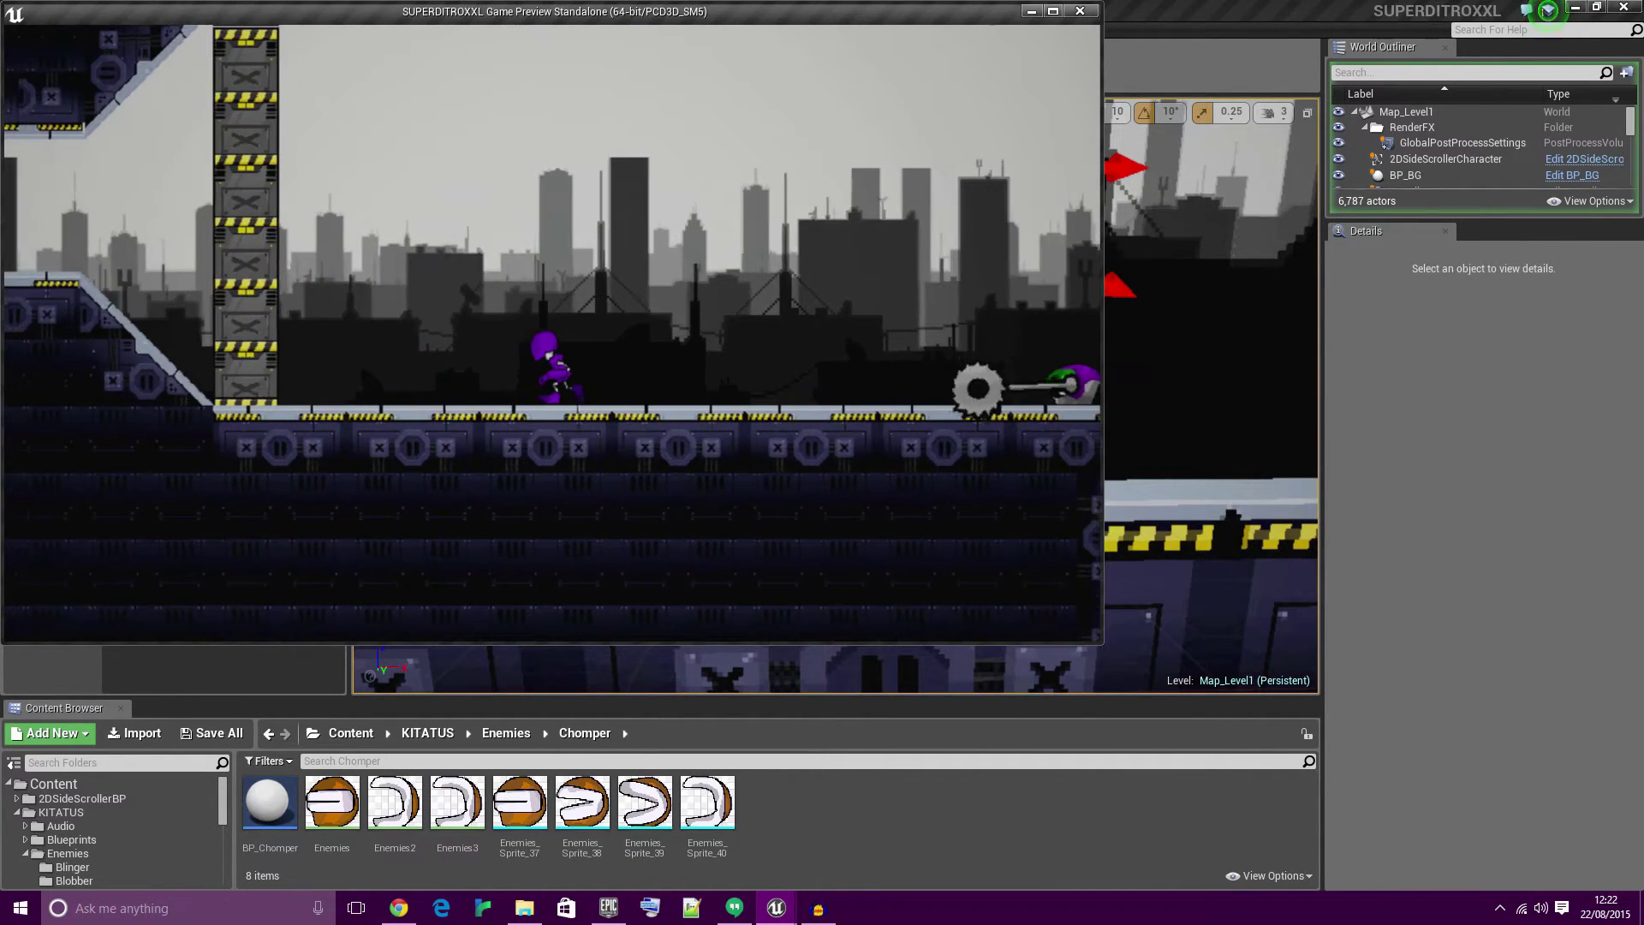
pyautogui.press('a')
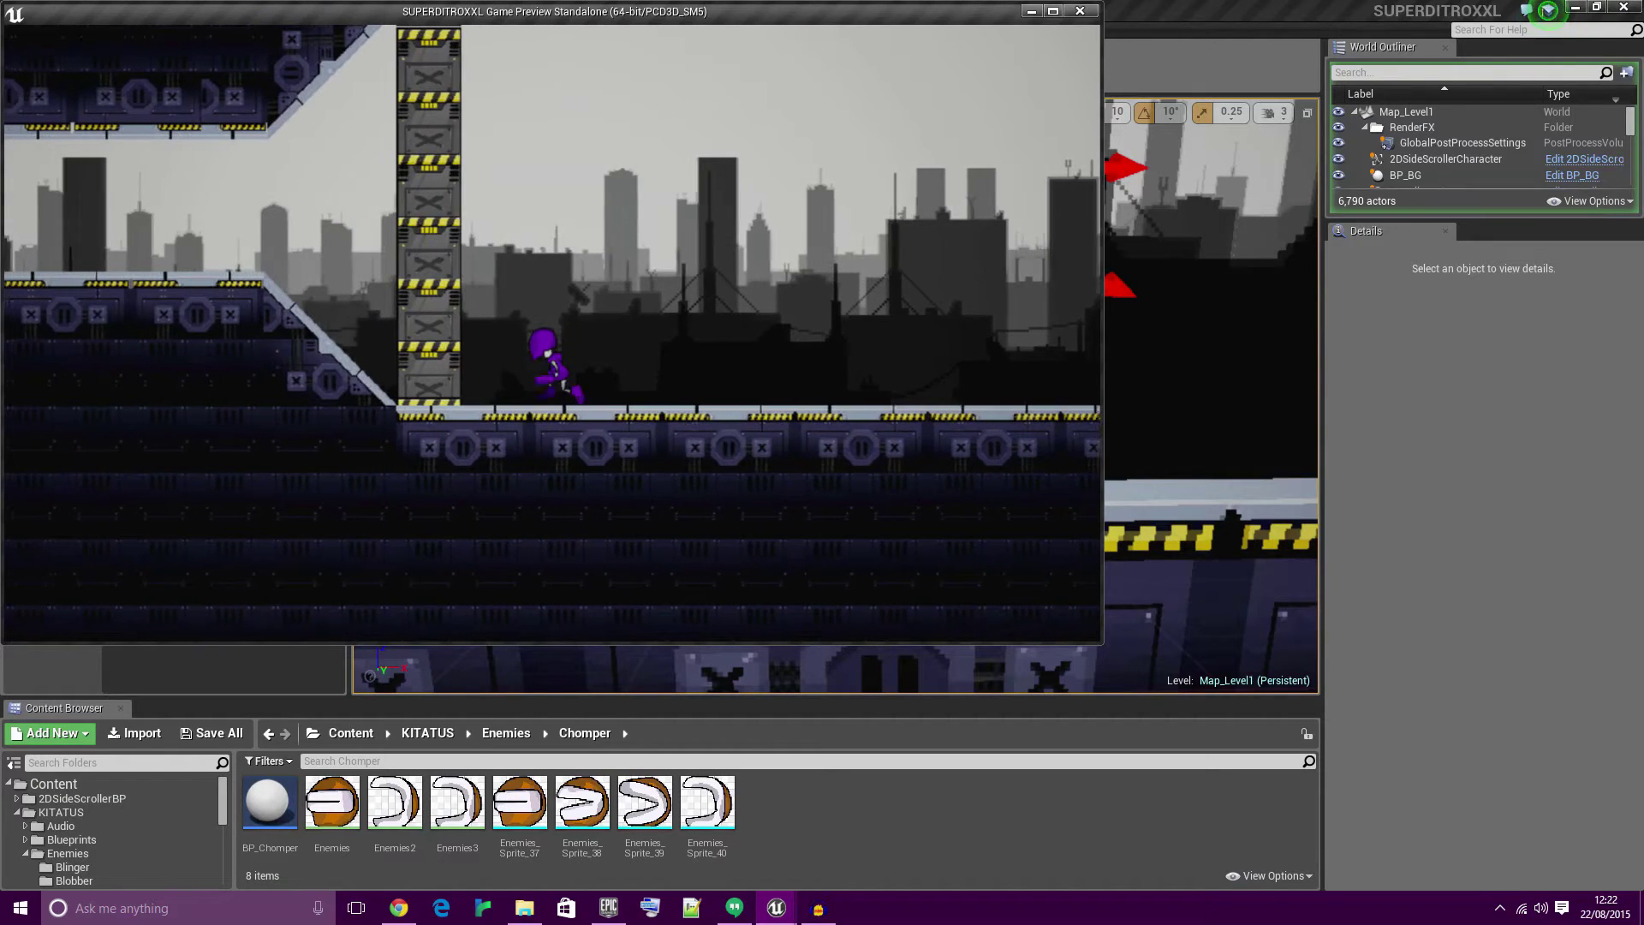
# Close the standalone game preview and return to the level editor.
pyautogui.press('Escape')
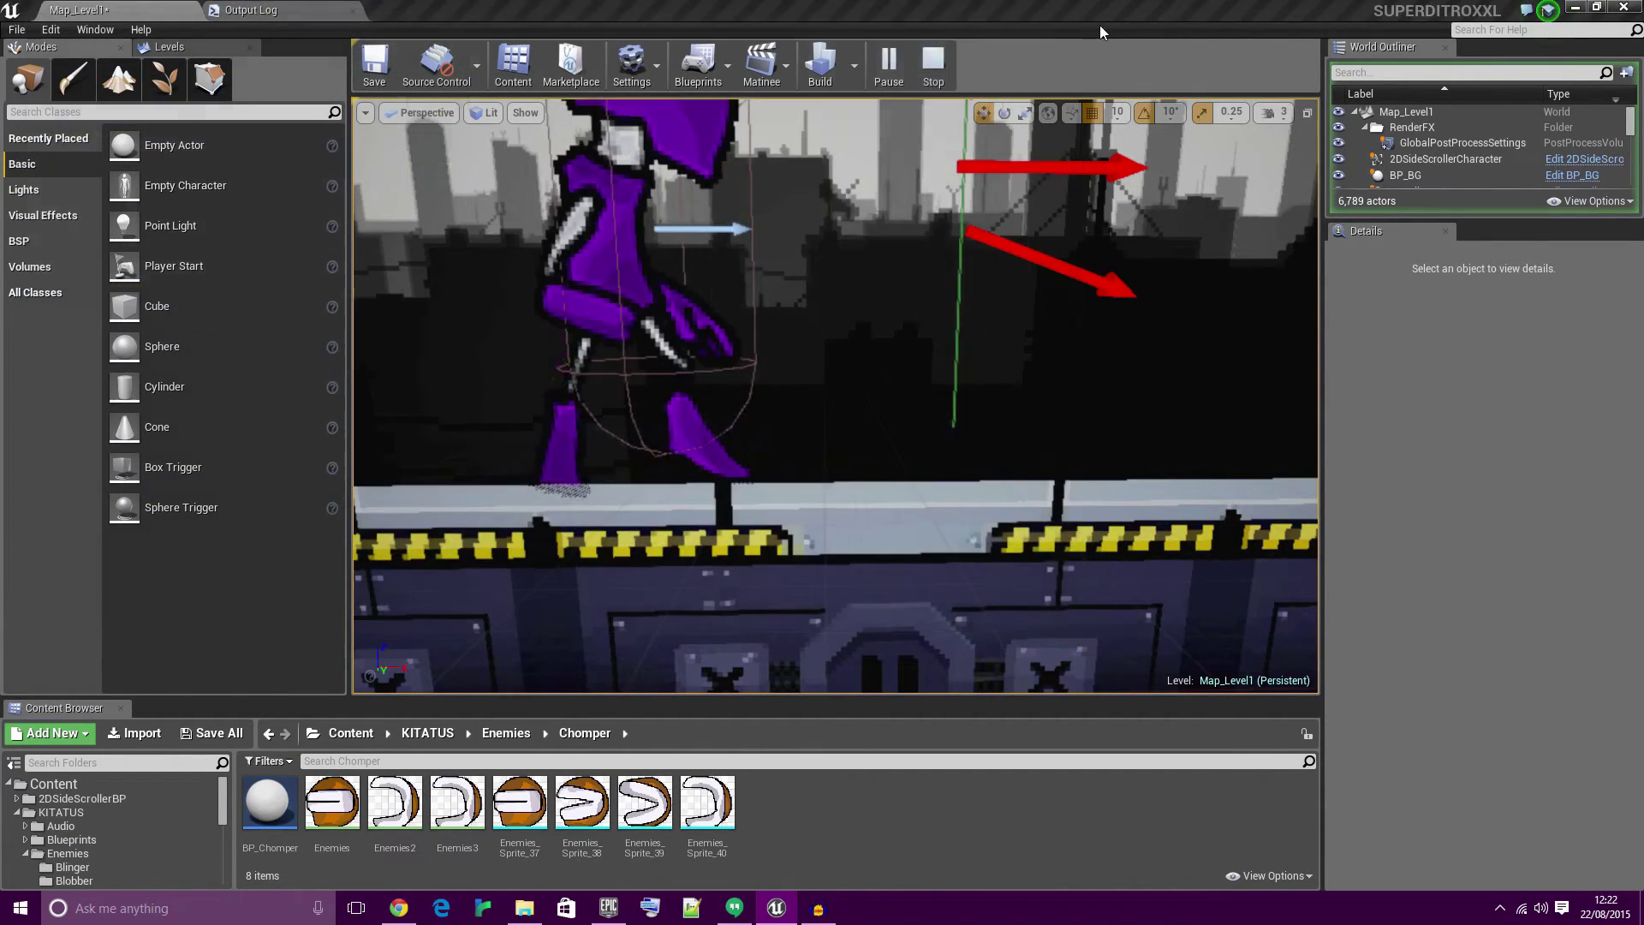